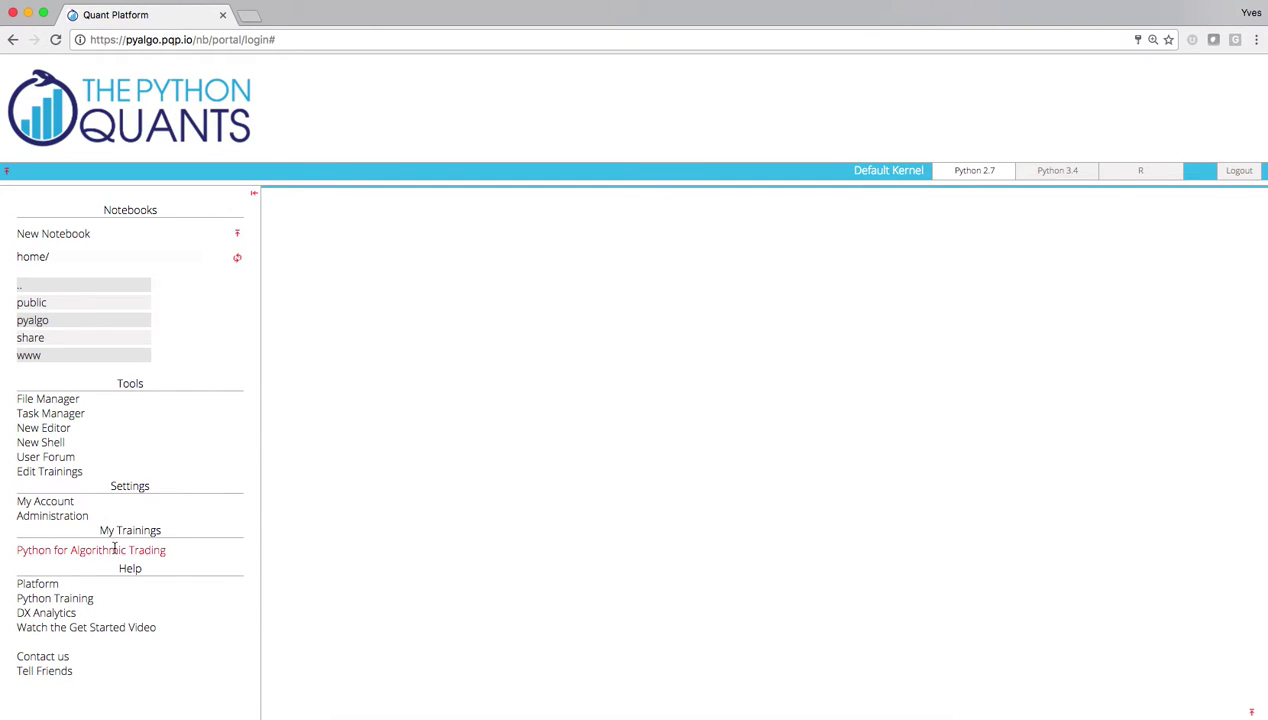
Step: Open the Python for Algorithmic Trading course and hide the notebooks panel and logo banner
click(115, 550)
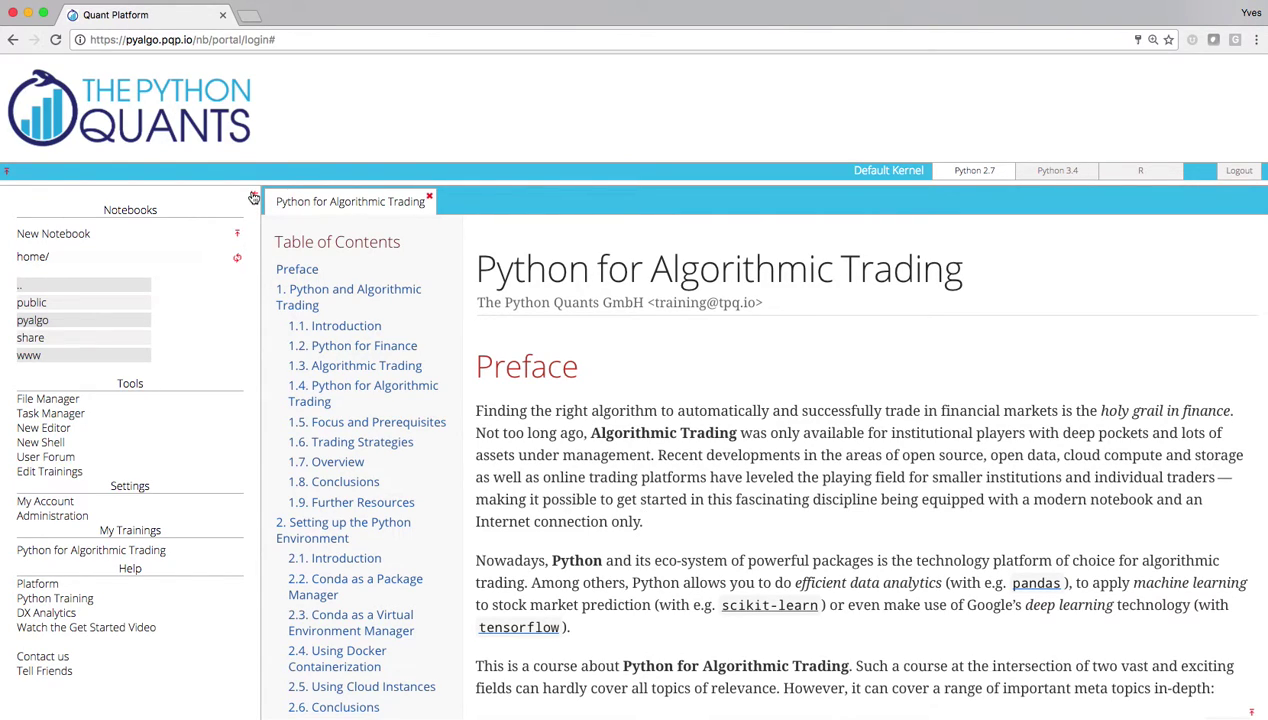
click(254, 197)
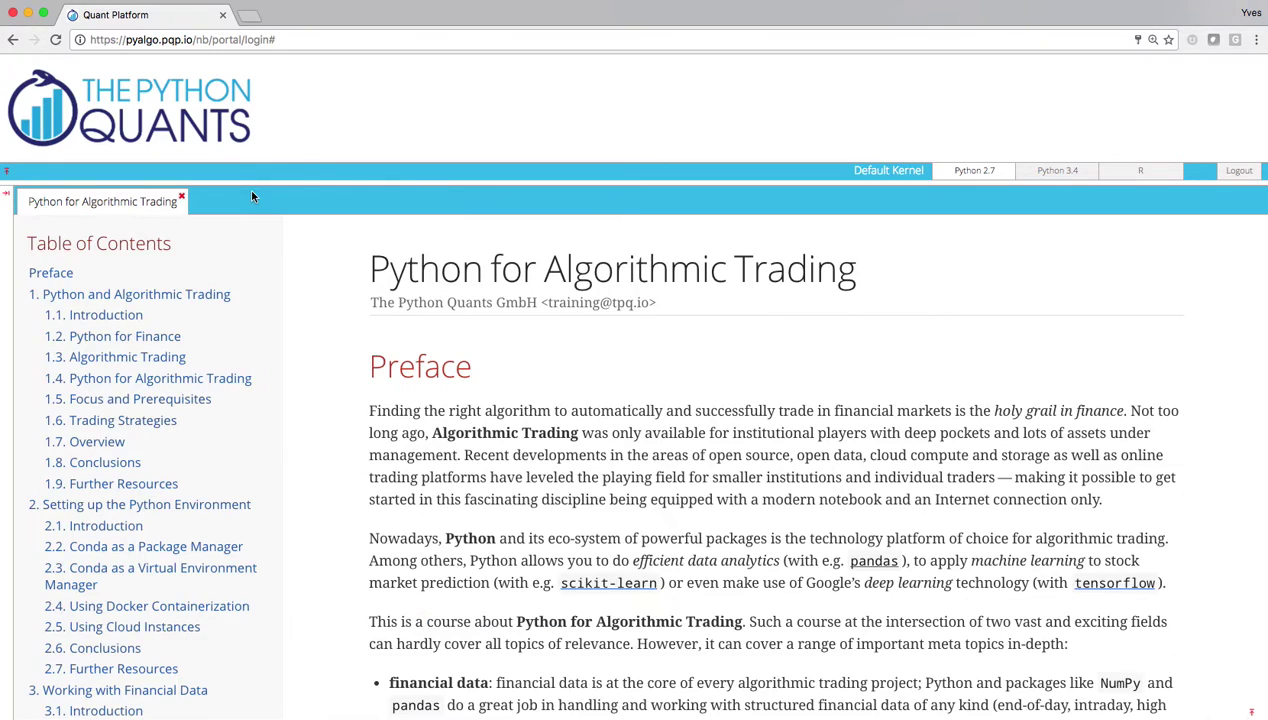
click(7, 175)
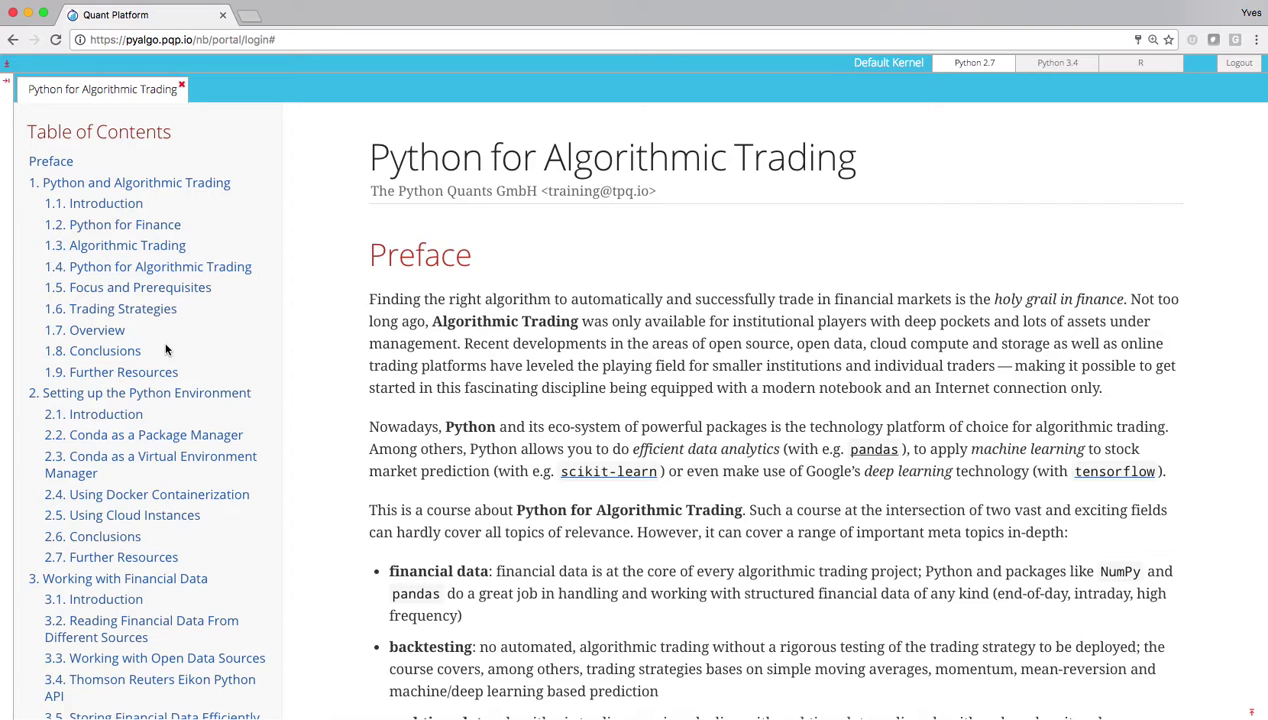
scroll(167, 348, down, 2)
scroll(167, 348, down, 10)
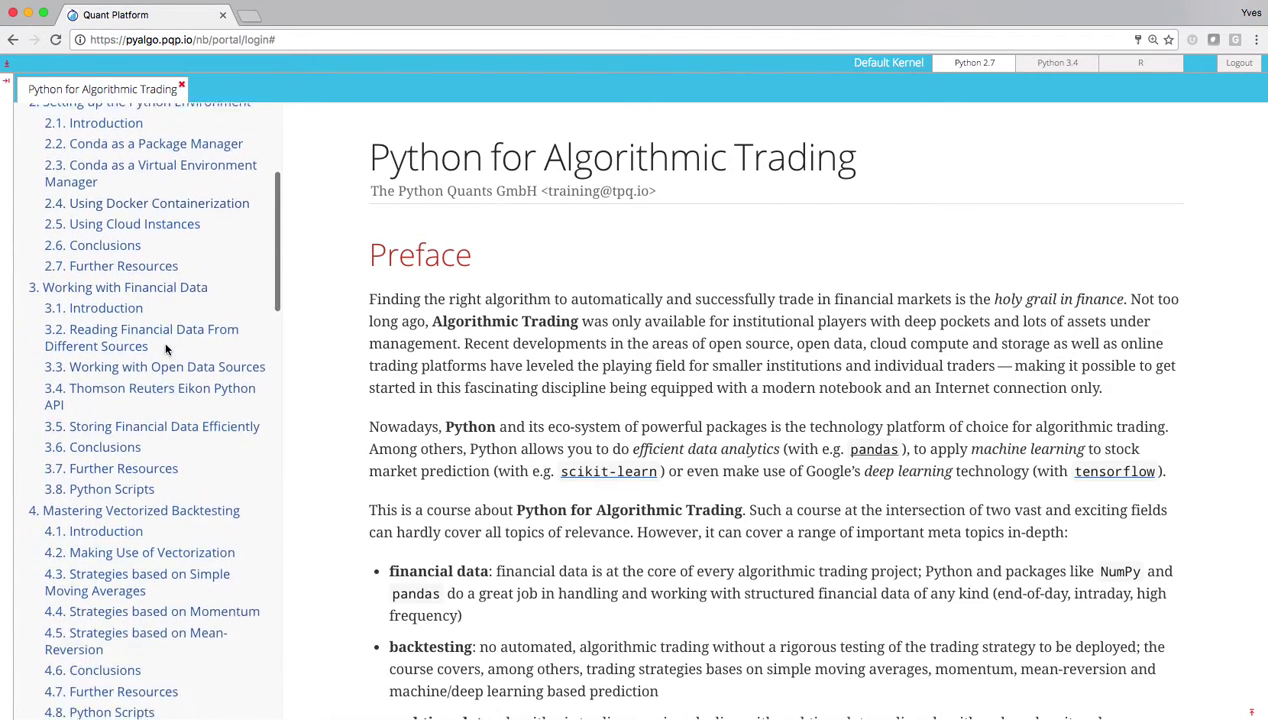
scroll(167, 348, down, 20)
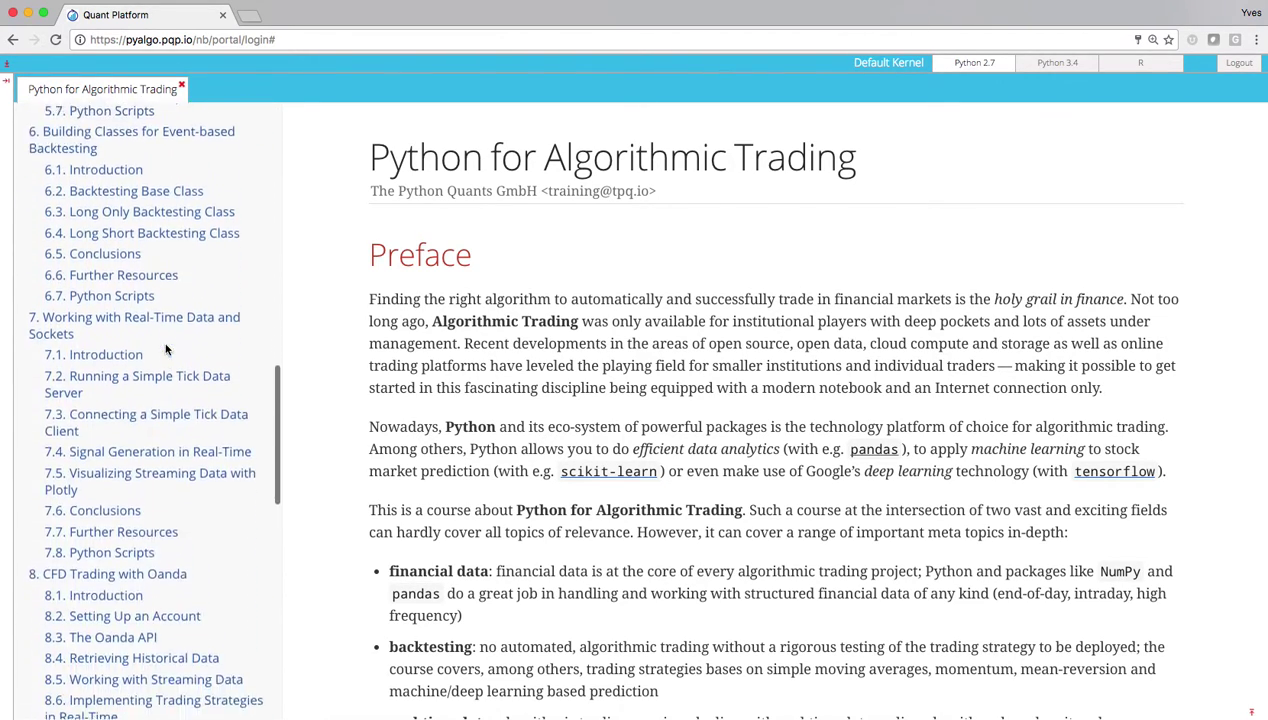
scroll(167, 348, down, 20)
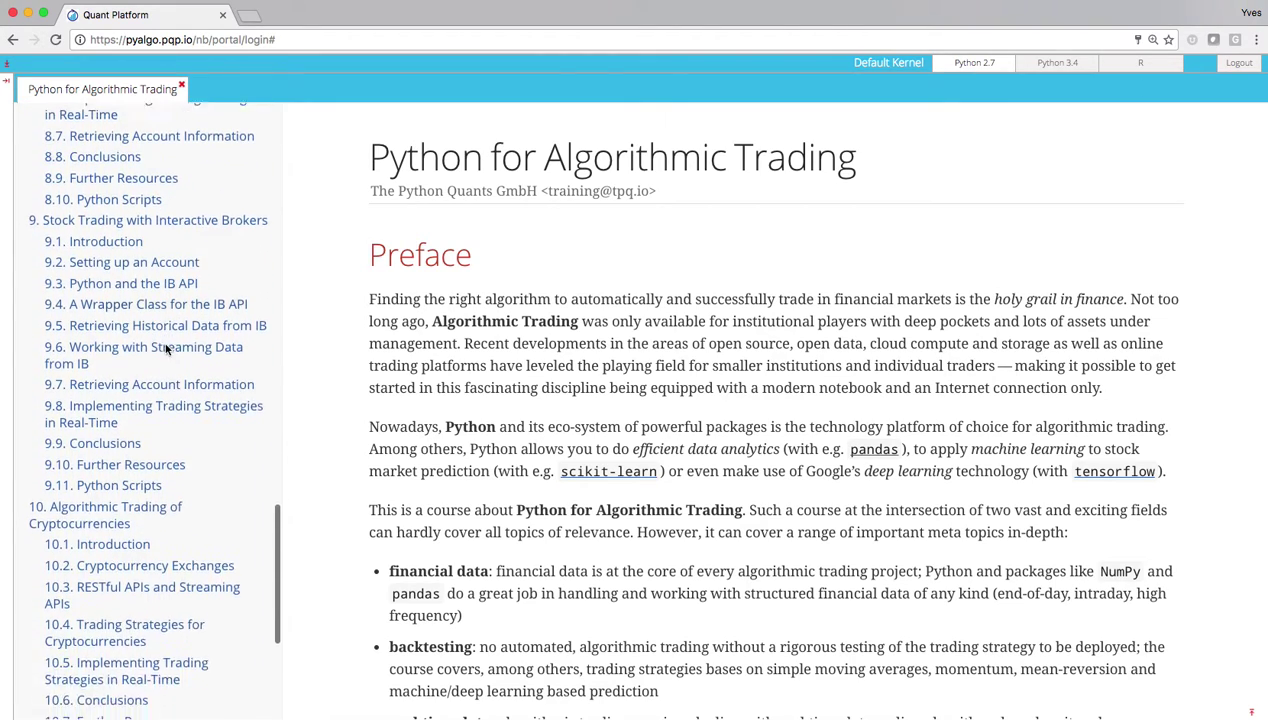
scroll(167, 348, down, 10)
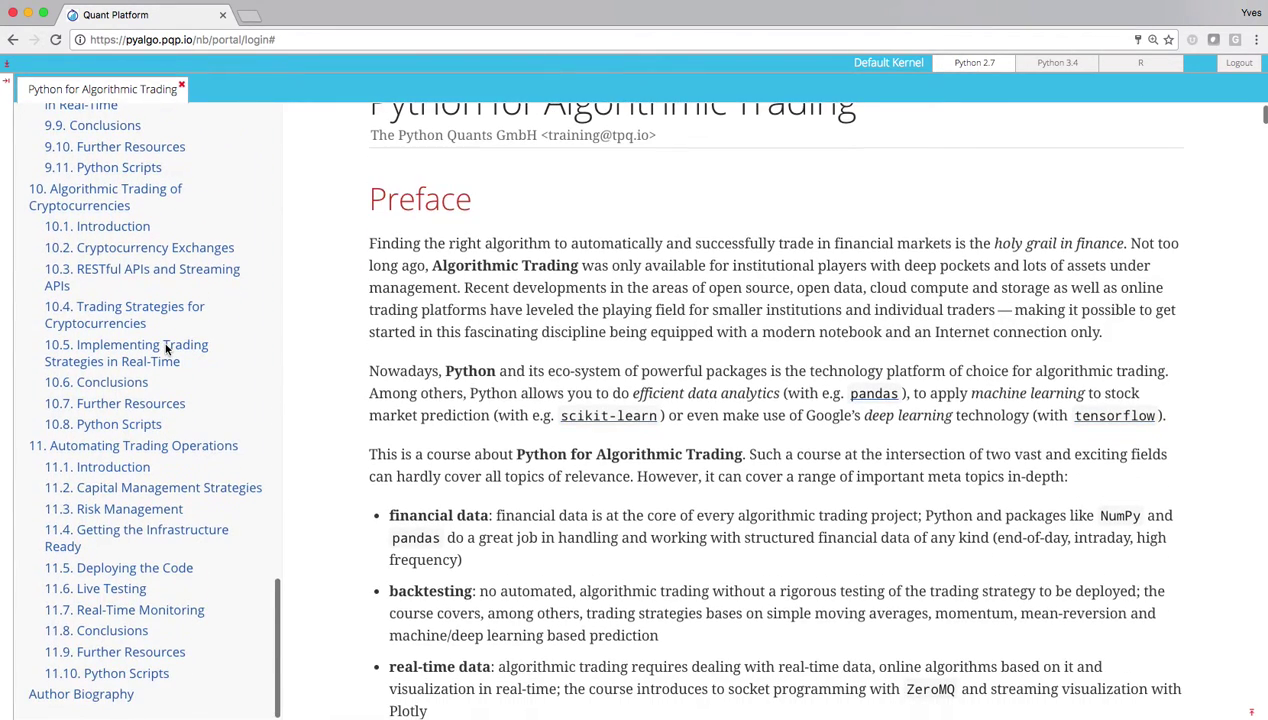
scroll(167, 348, up, 15)
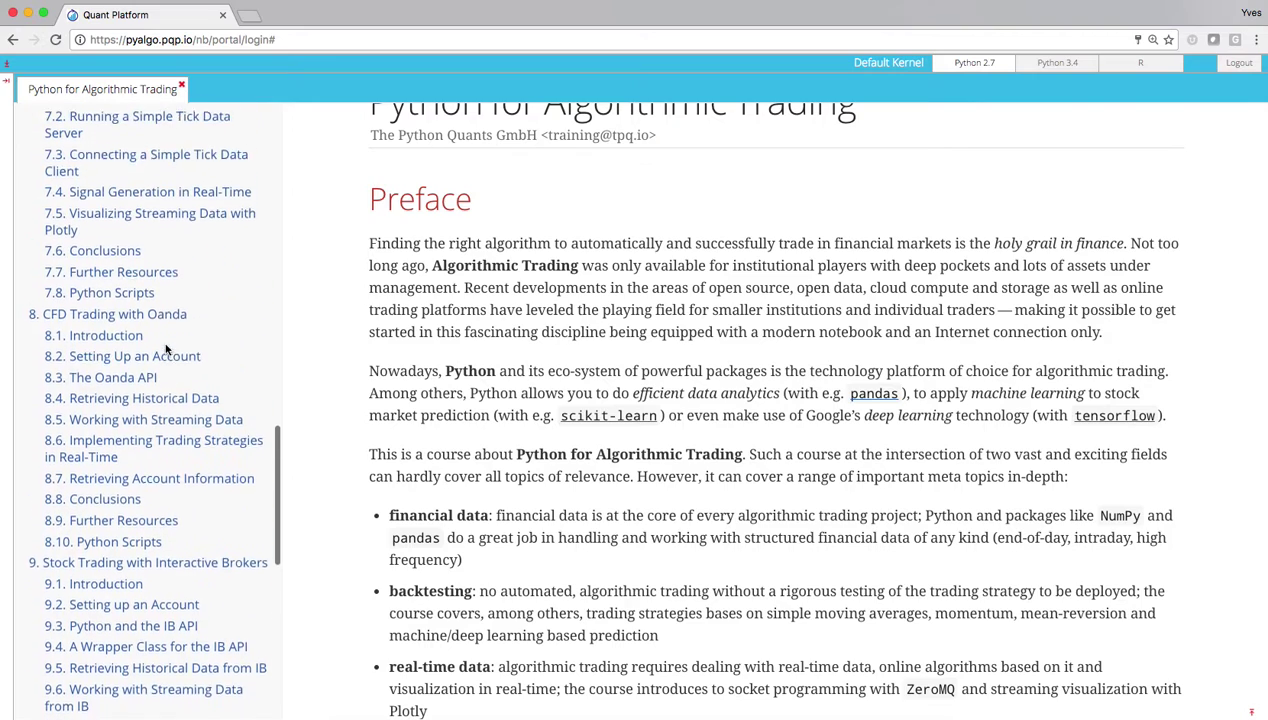
scroll(167, 348, up, 10)
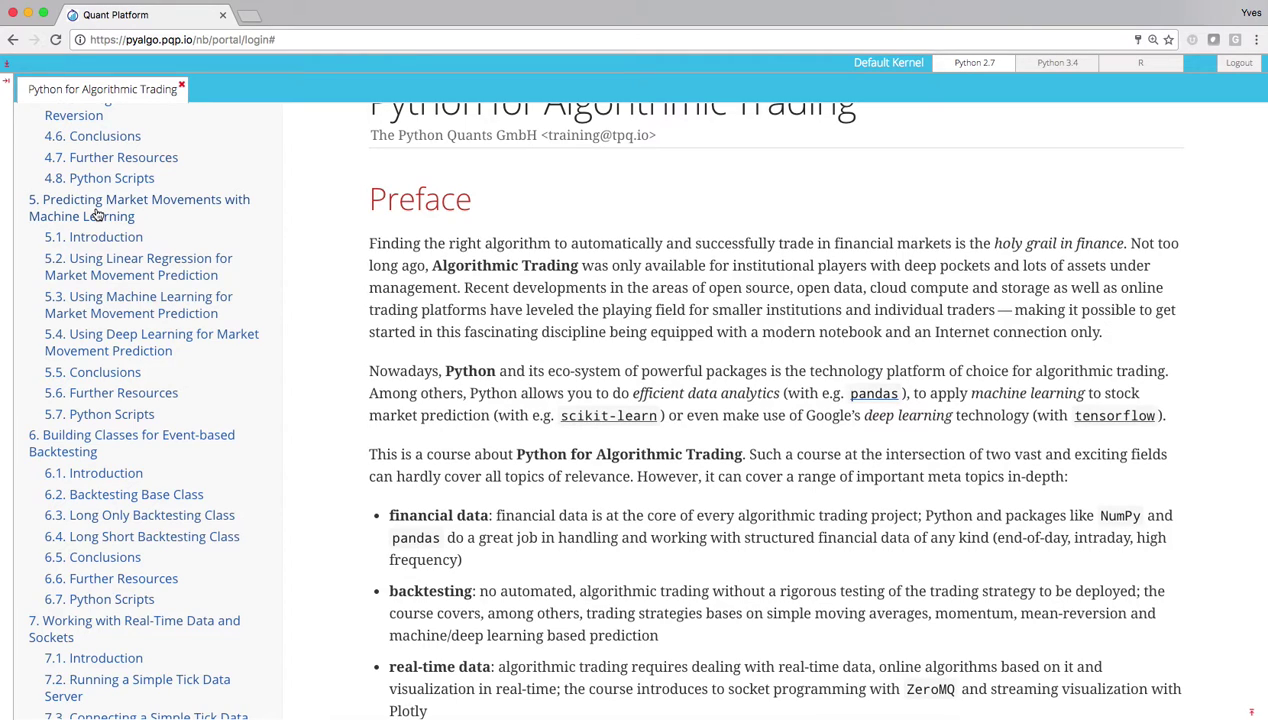
Step: Step through chapter 5 sections 5.2, 5.3 and 5.4, then scroll to the 5.4.1 classification example
click(97, 215)
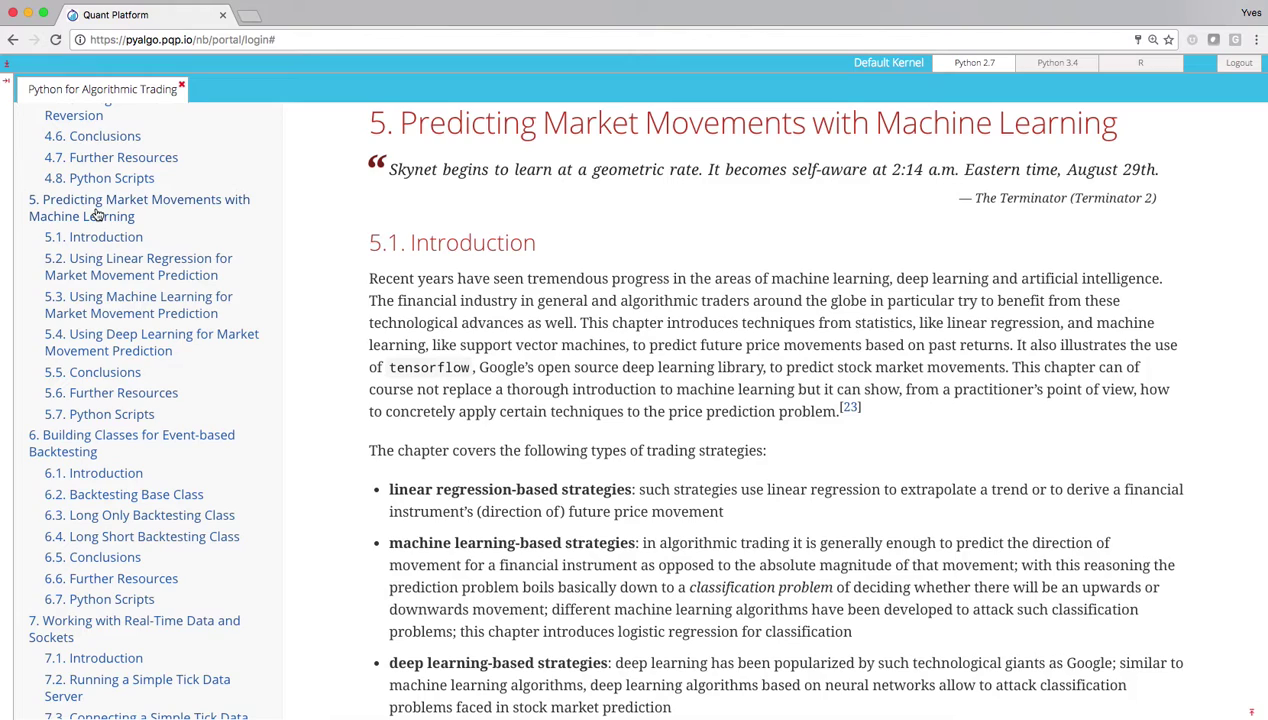
click(101, 262)
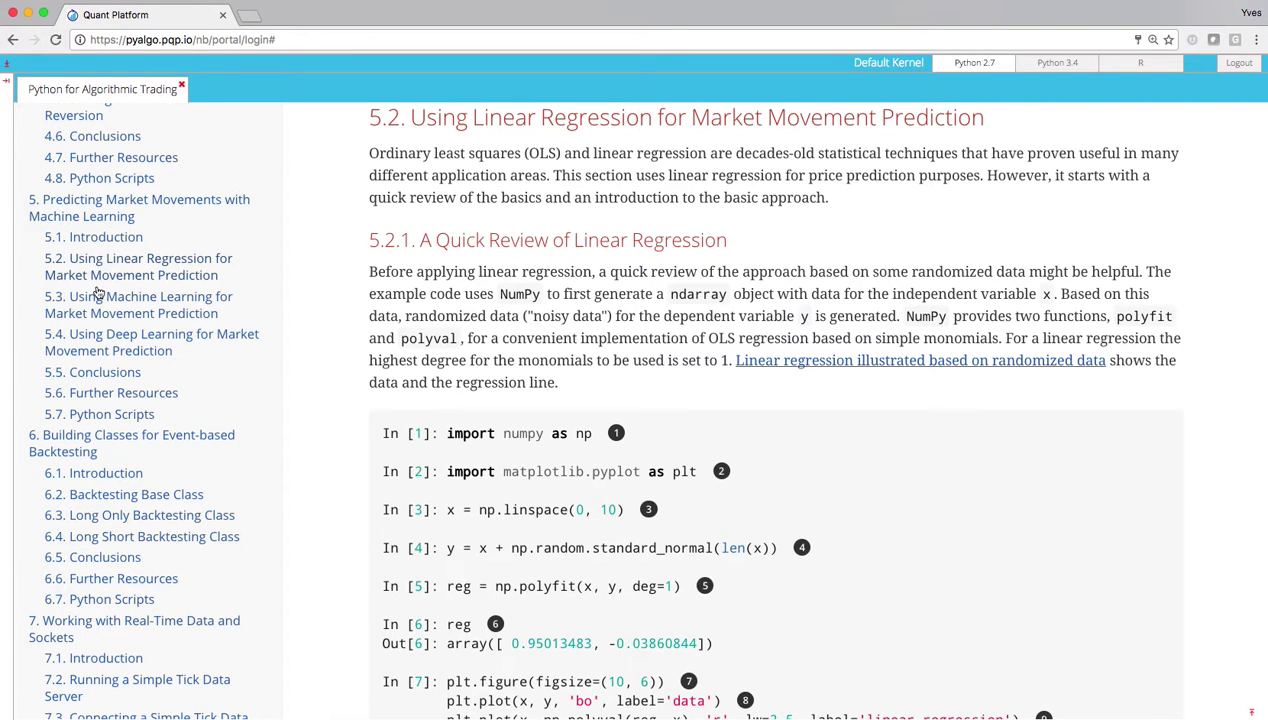
click(100, 300)
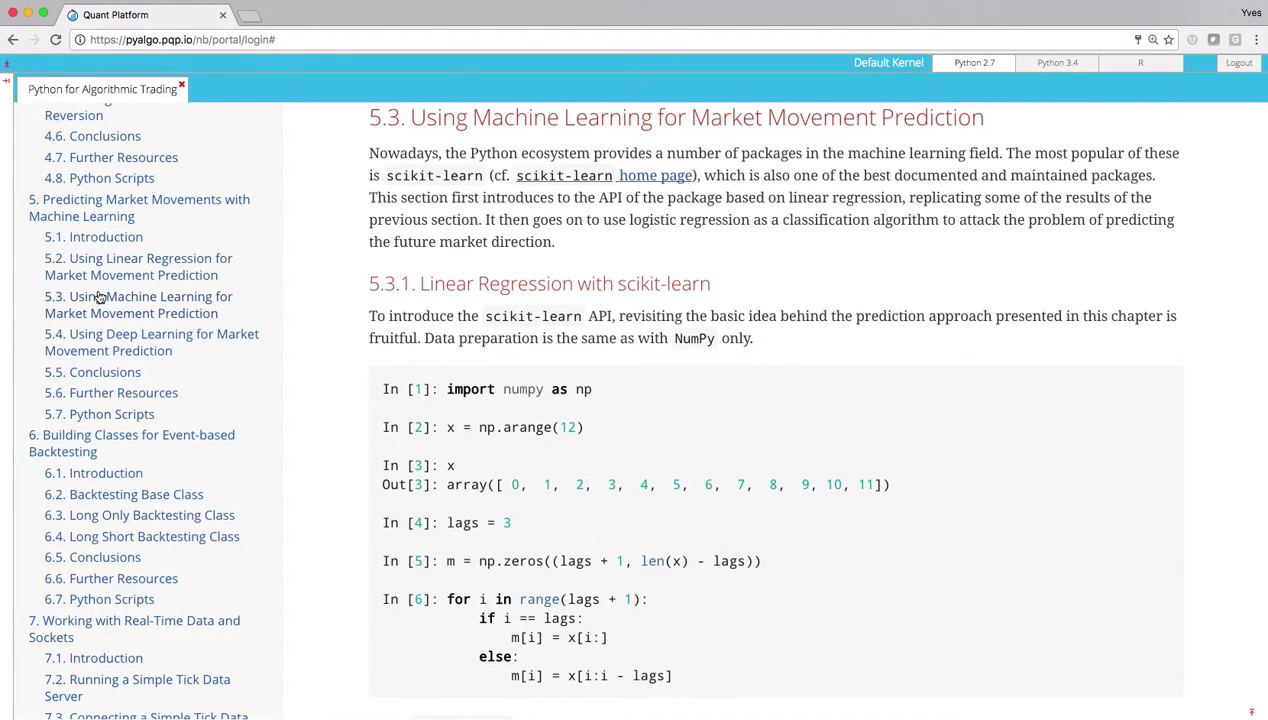
click(107, 341)
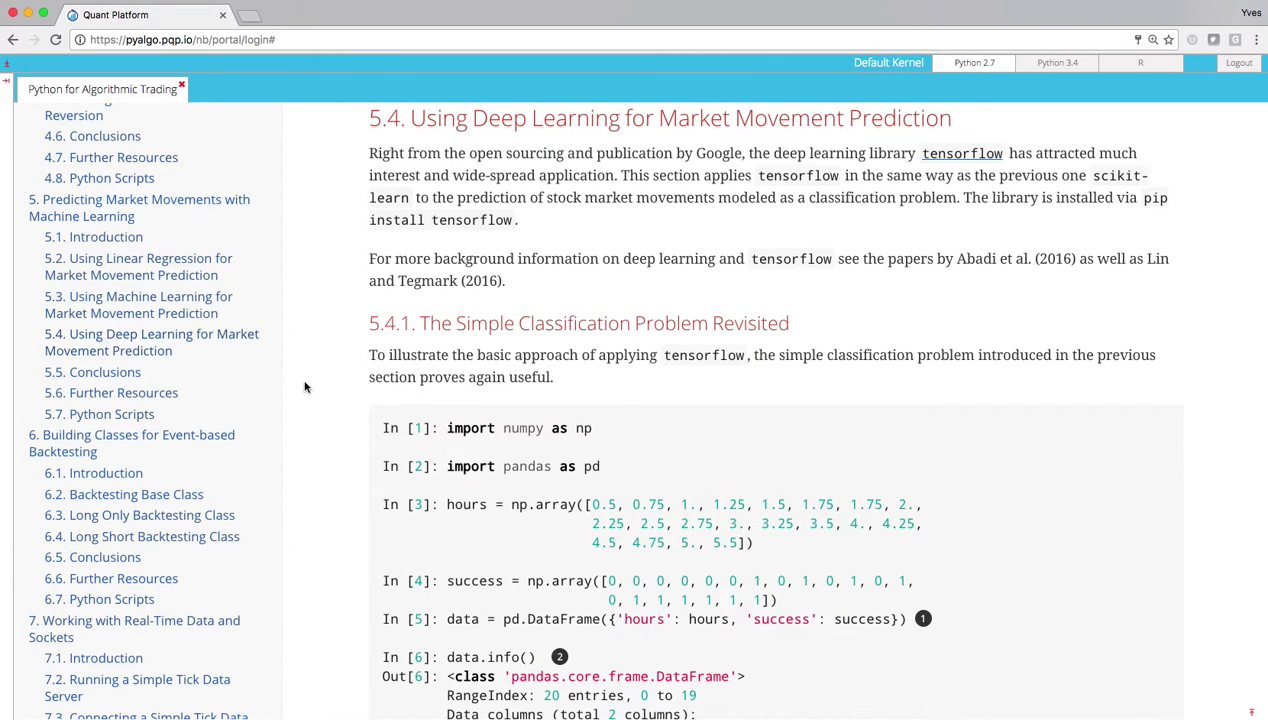
scroll(567, 457, down, 2)
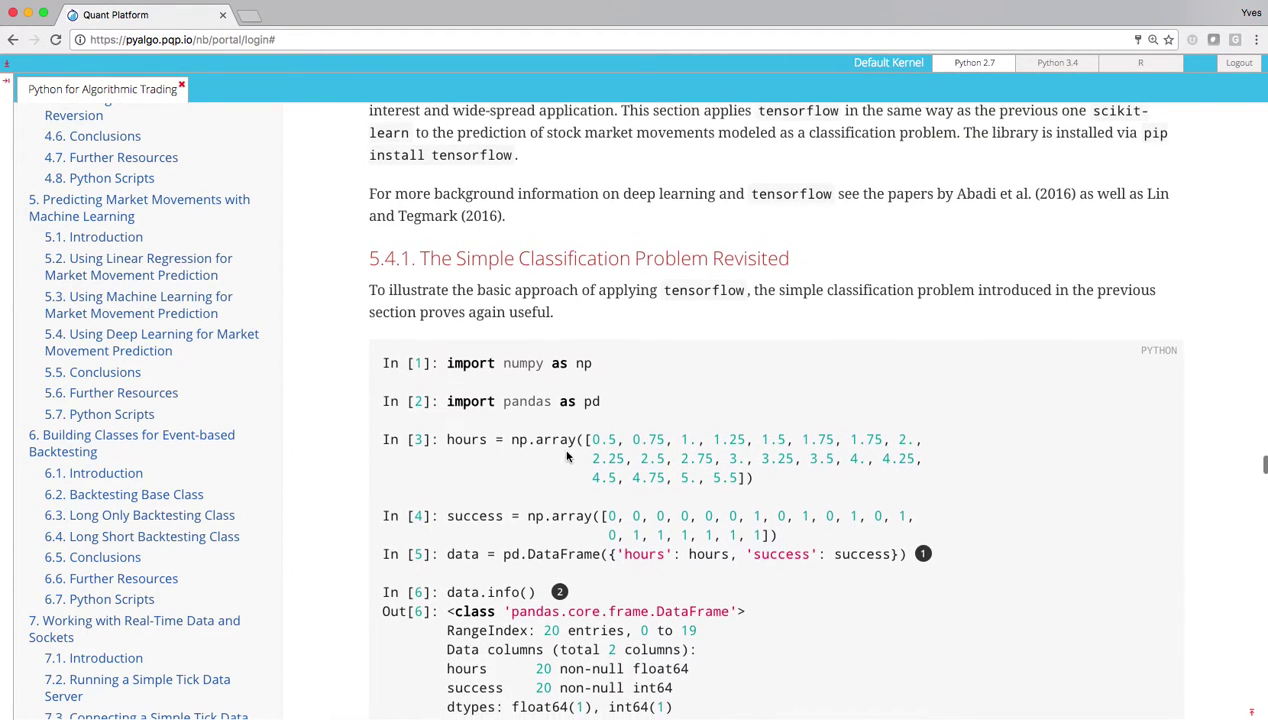
scroll(550, 497, down, 3)
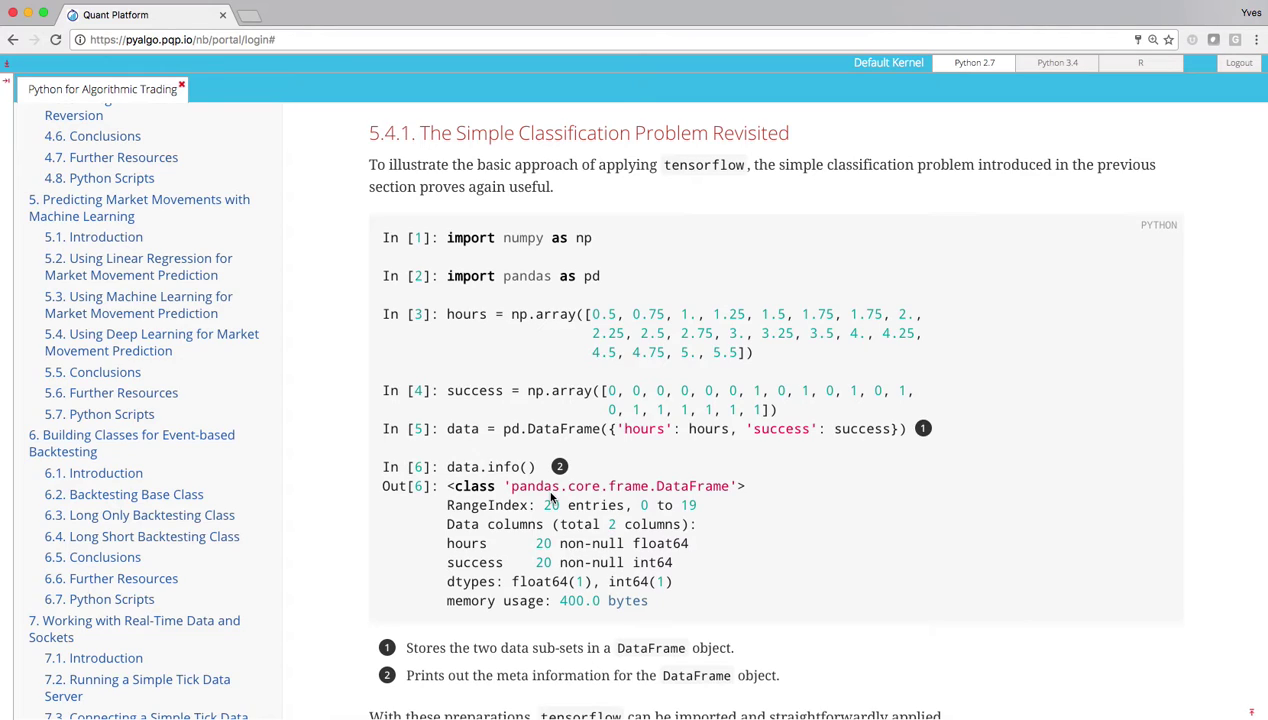
Step: Jump through sections 5.5 and 5.6 to 5.7 Python Scripts and scroll into the LRVectorBacktester code
click(121, 376)
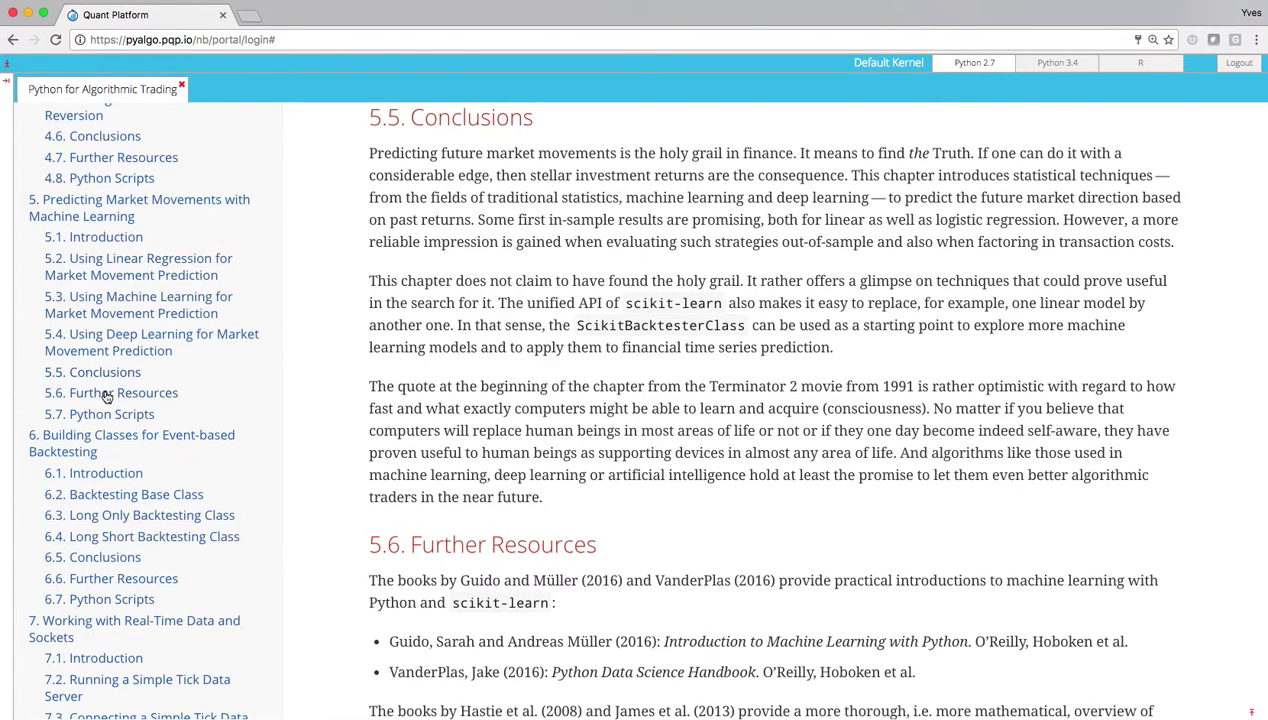
click(107, 396)
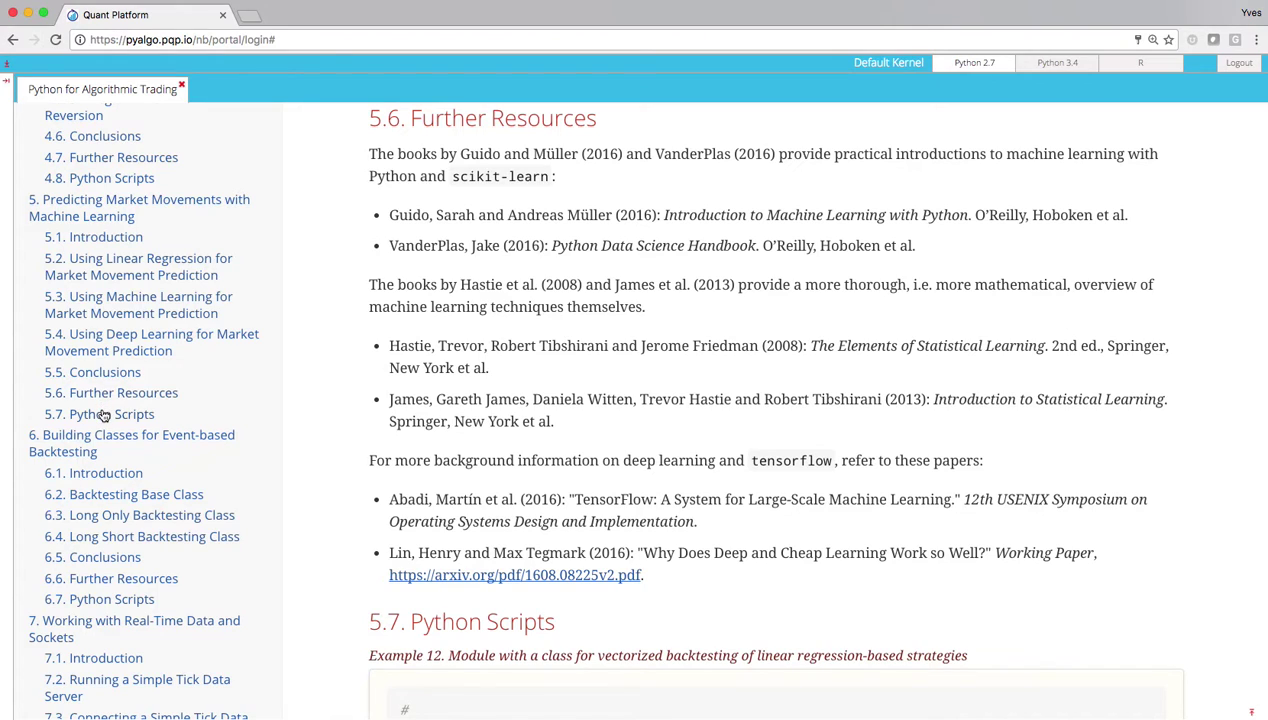
click(103, 414)
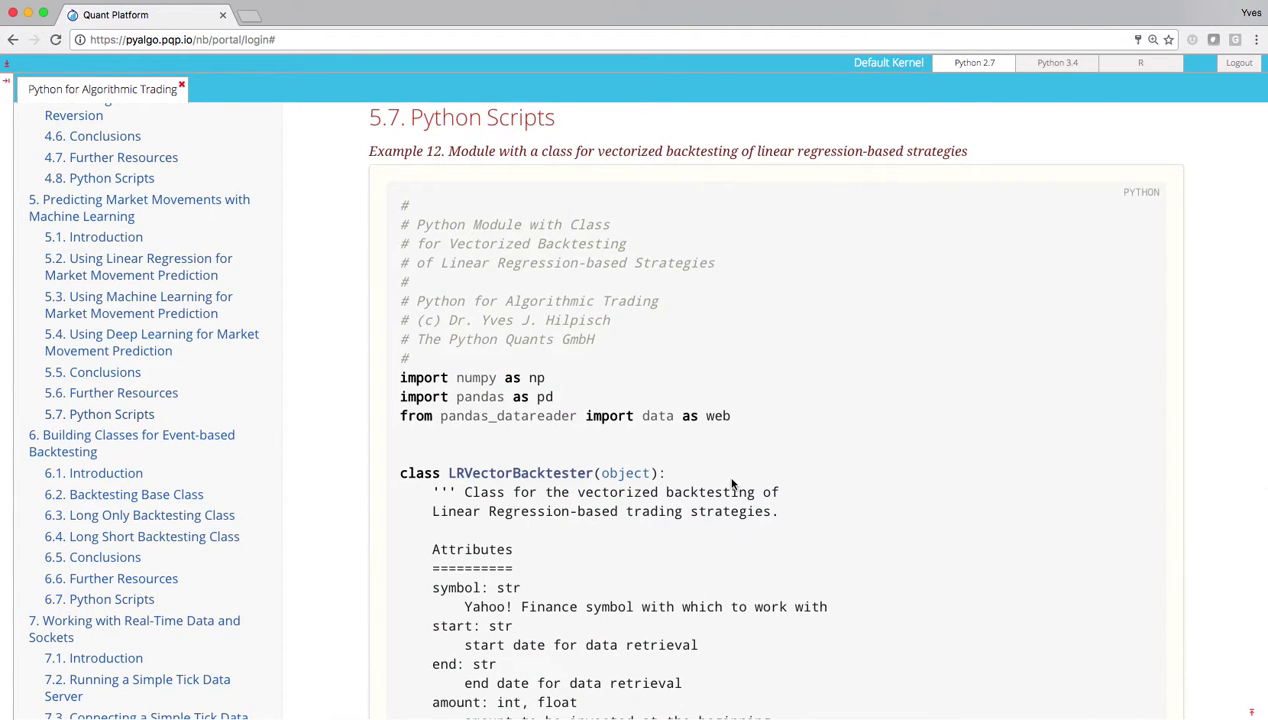
scroll(728, 482, down, 3)
scroll(728, 482, down, 7)
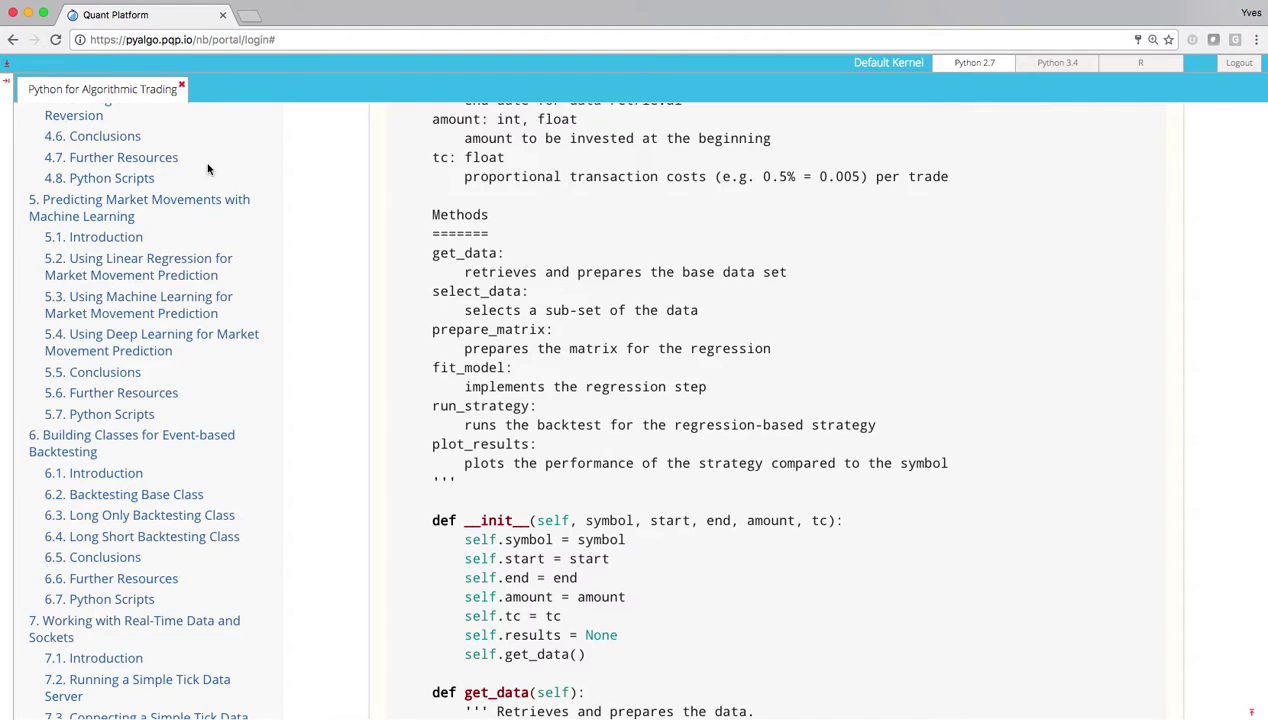
Step: Restore the notebooks sidebar and browse into home/pyalgo/ch01 to reveal pyalgo_01.ipynb
click(7, 85)
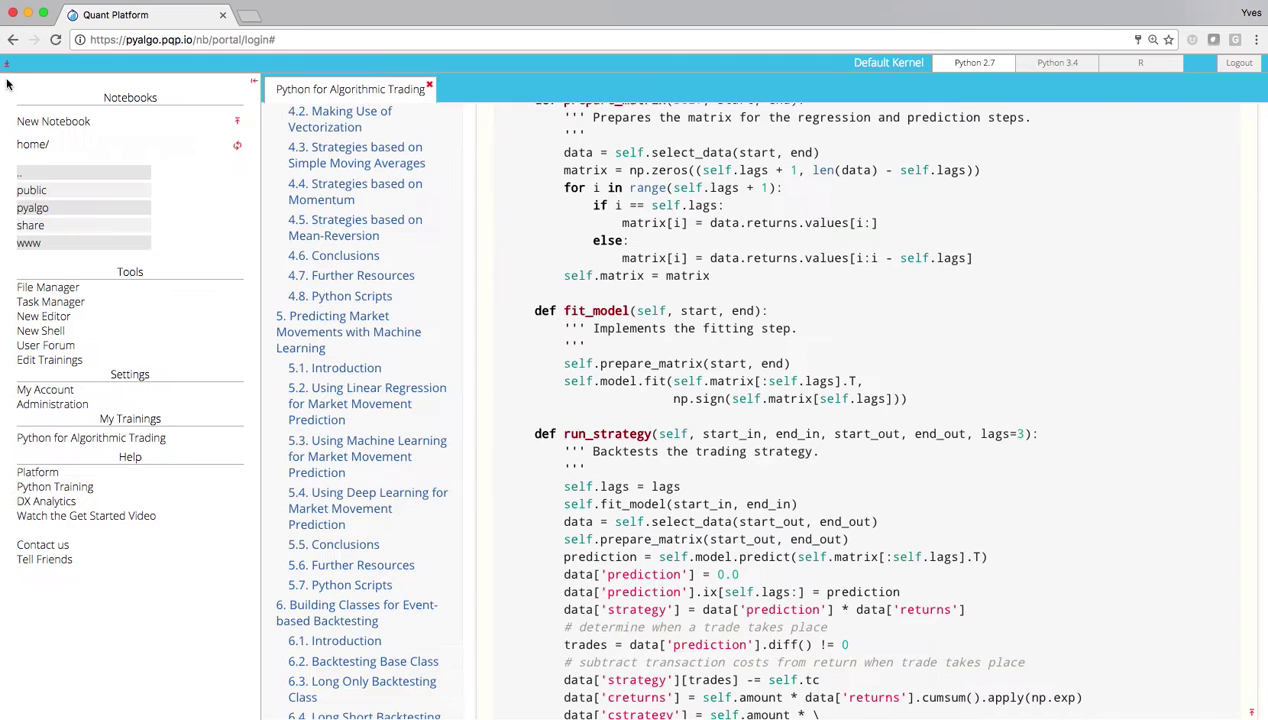
scroll(8, 85, up, 2)
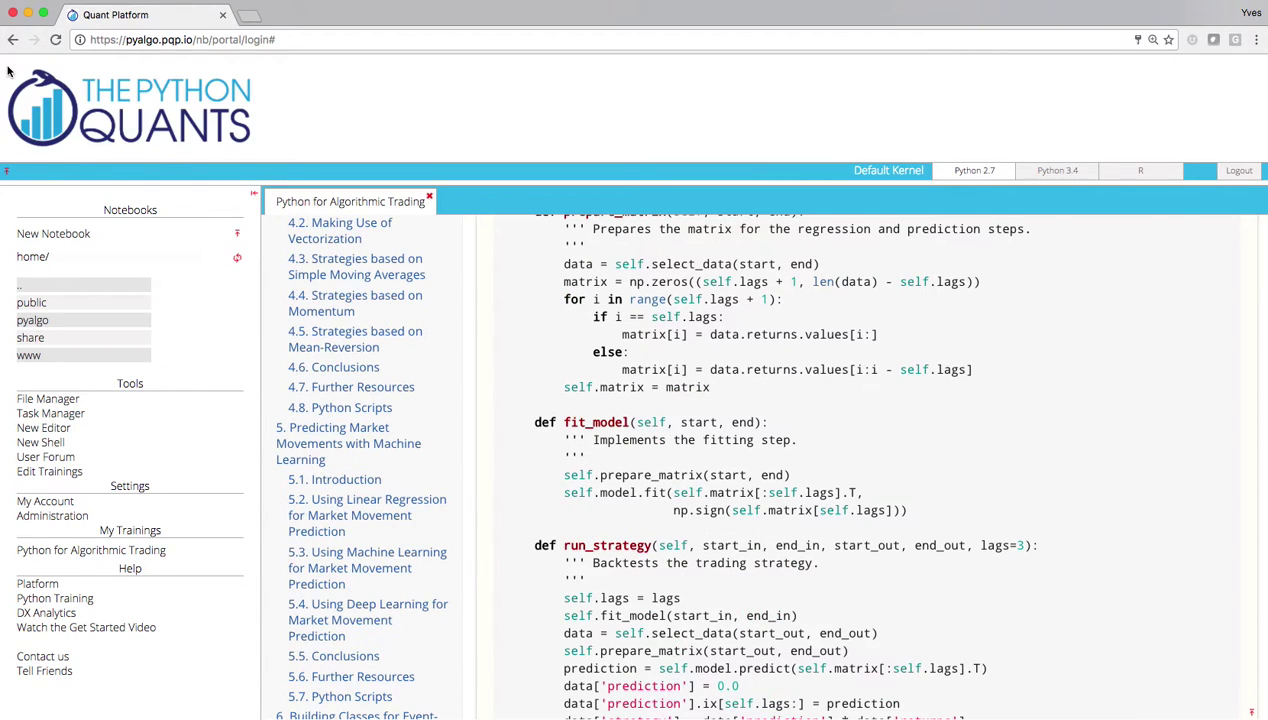
click(32, 321)
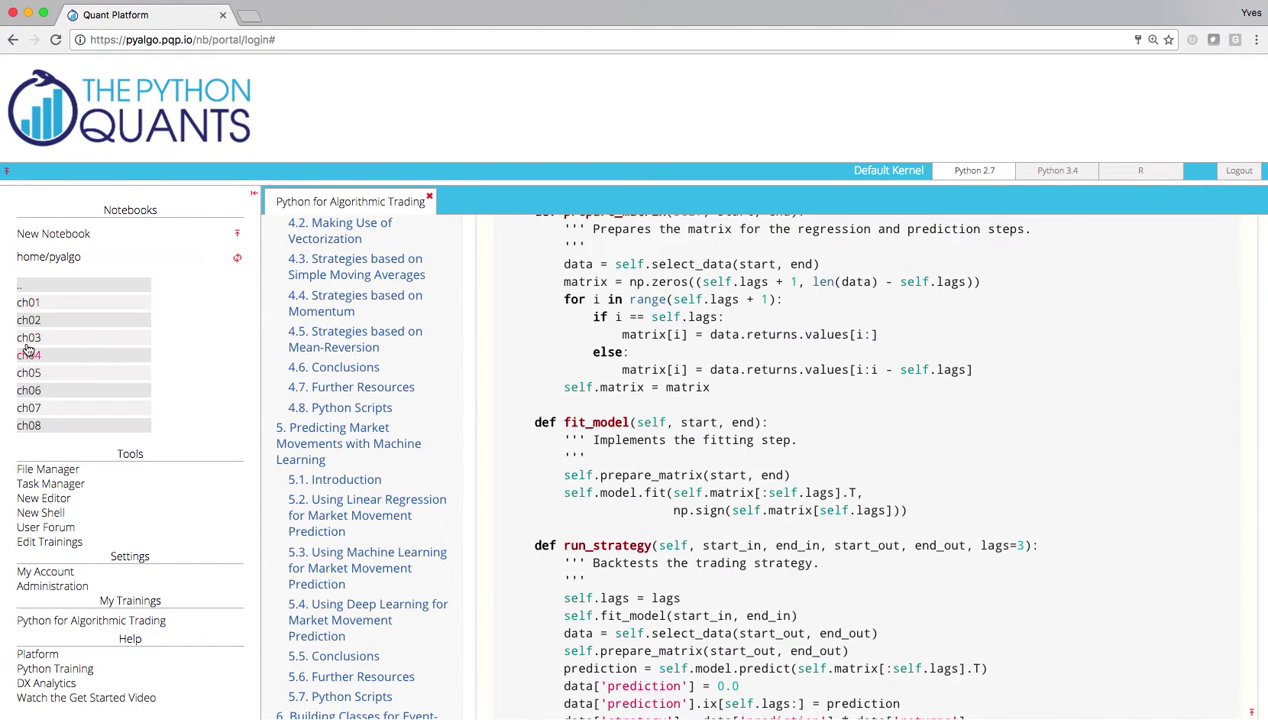
click(28, 303)
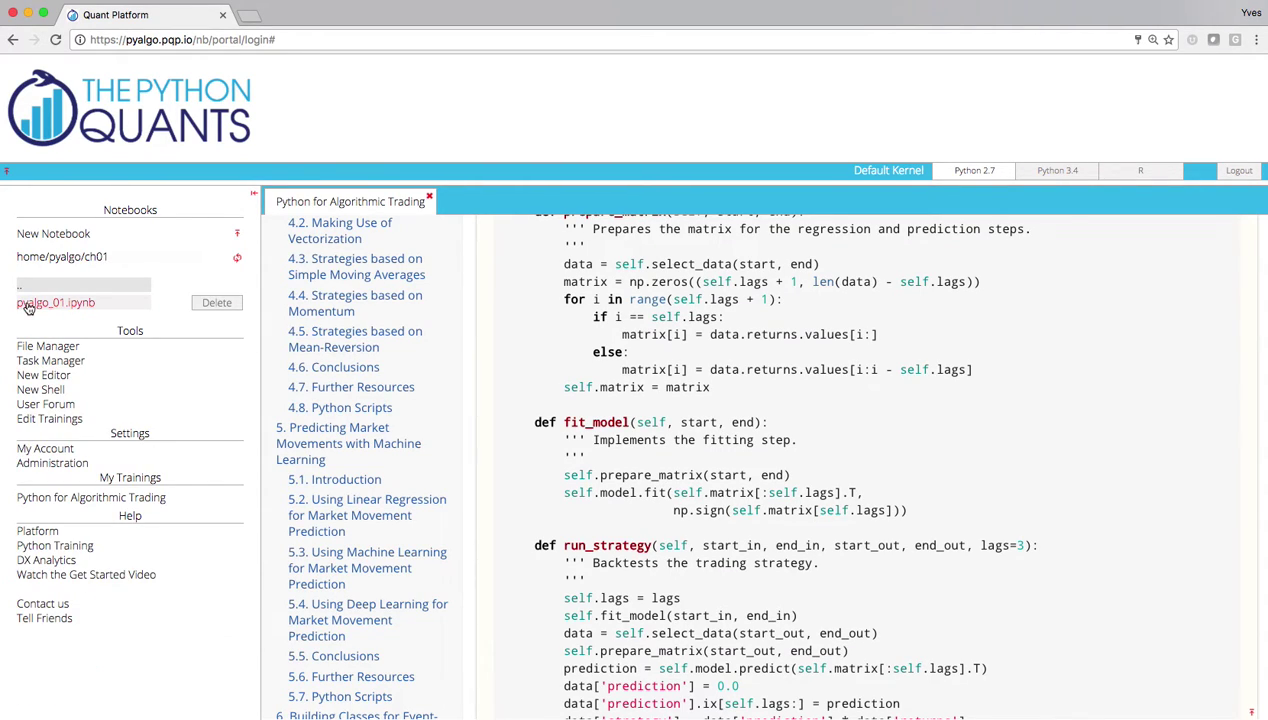
Step: Open pyalgo_01.ipynb and scroll down to the USD/BTC exchange rate chart with Value and SMA lines
click(30, 305)
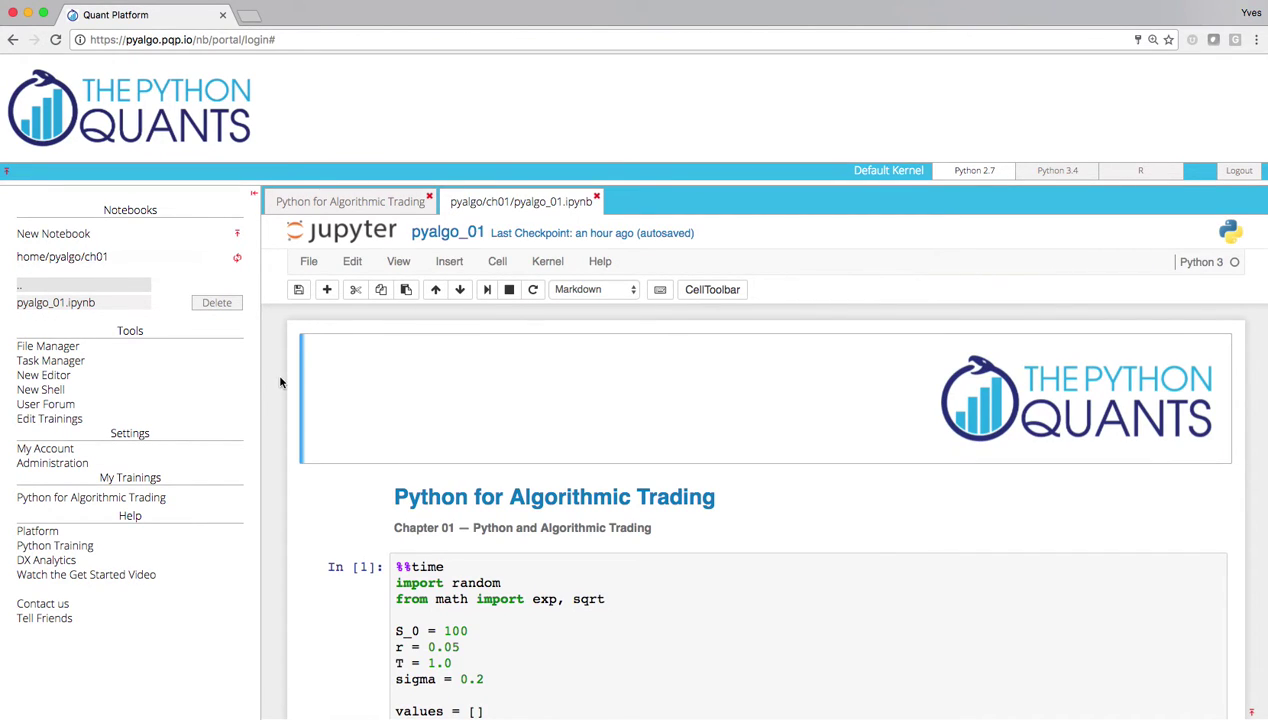
scroll(762, 595, down, 2)
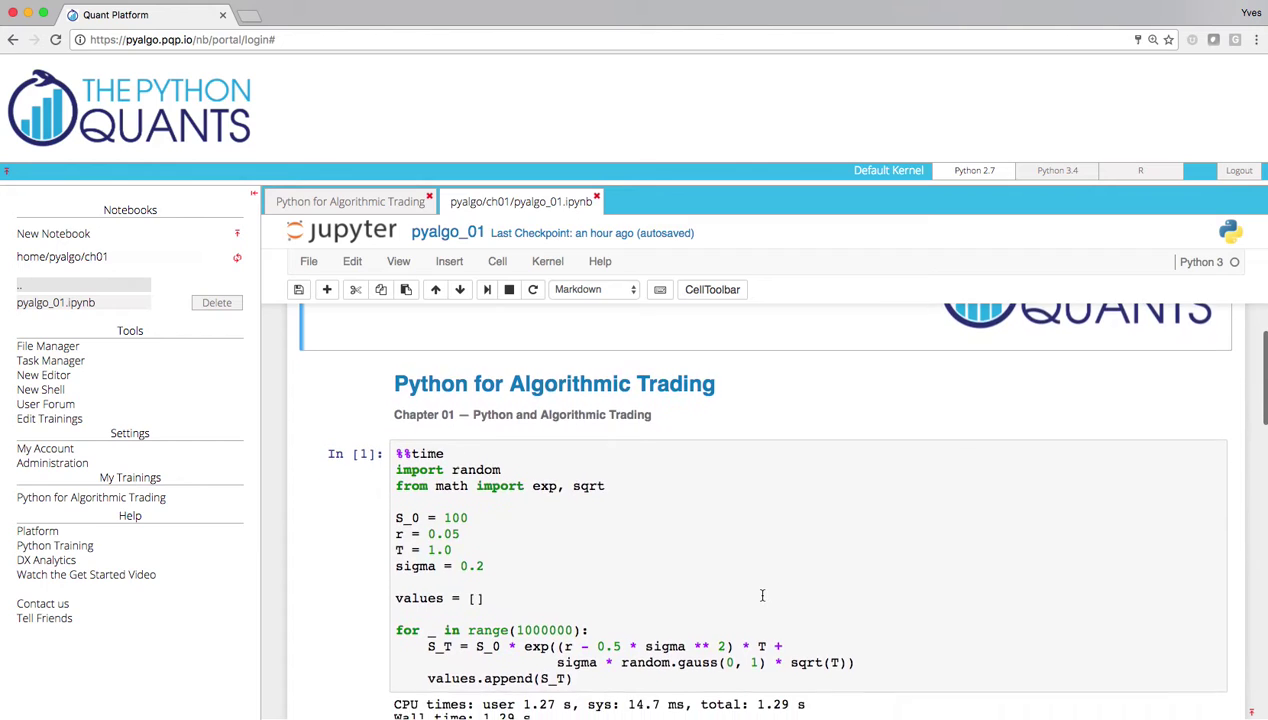
scroll(762, 595, down, 1)
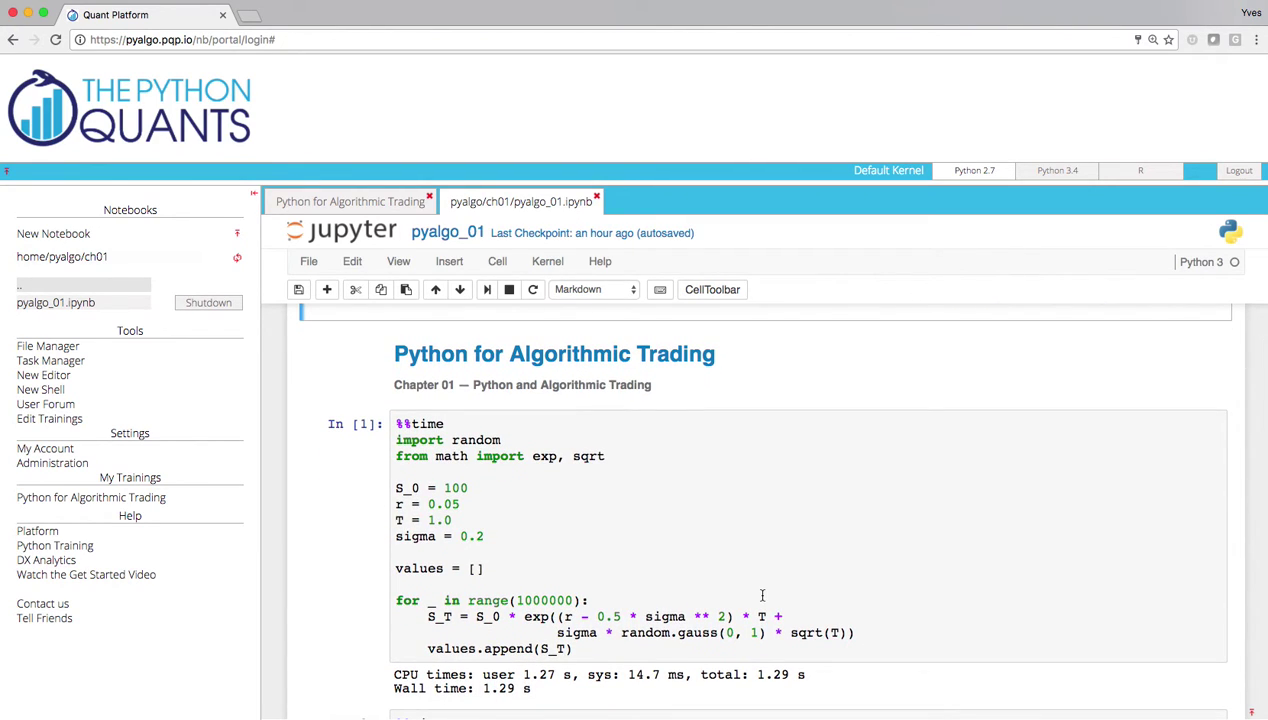
scroll(762, 595, down, 2)
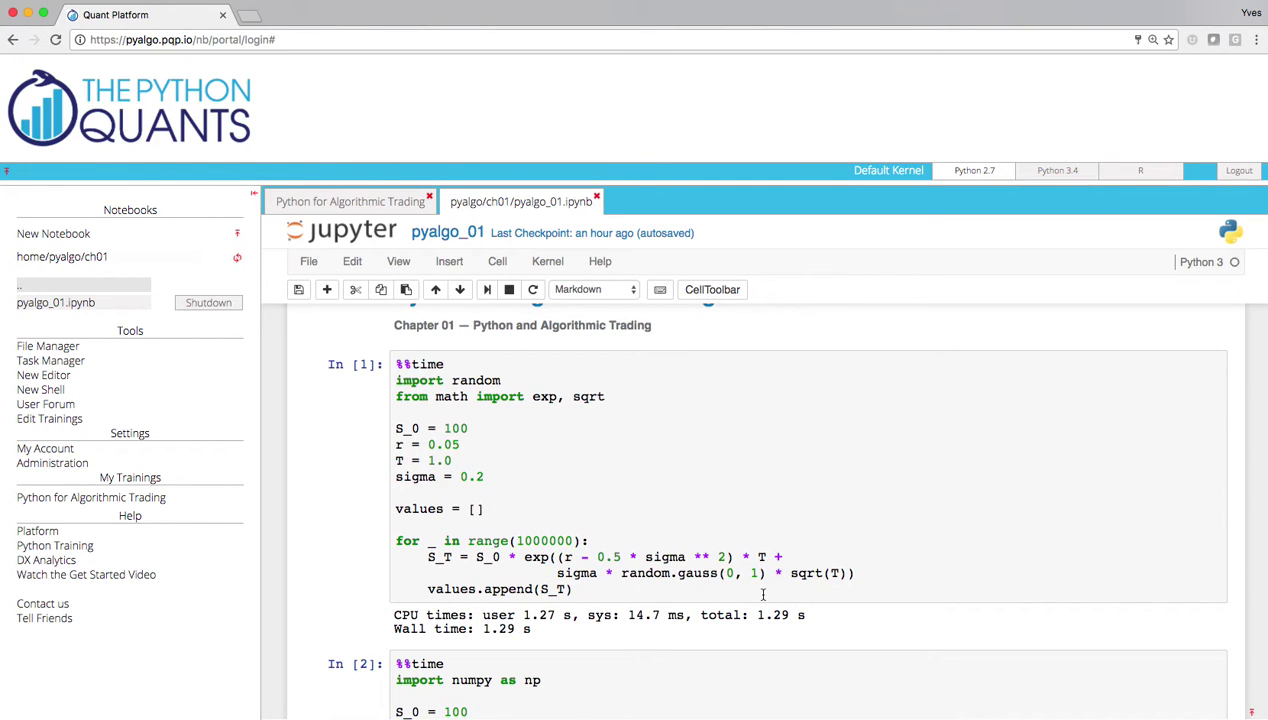
scroll(762, 595, down, 5)
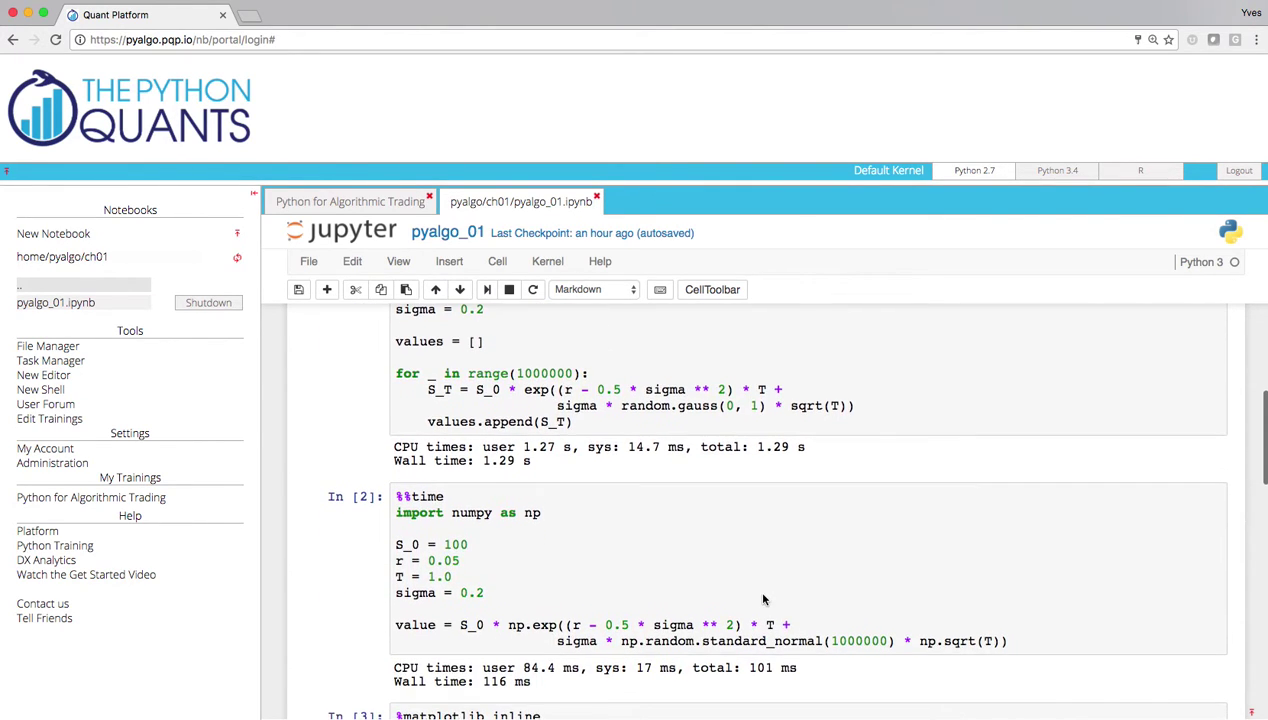
scroll(763, 600, down, 10)
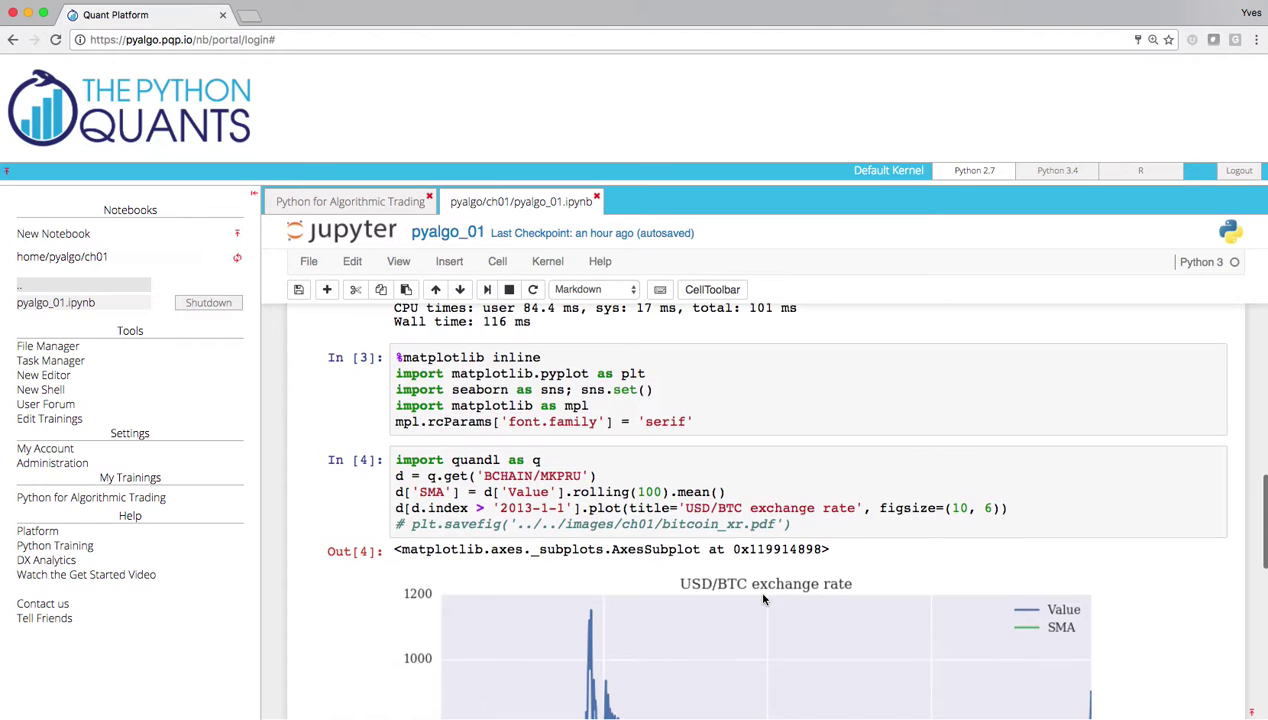
scroll(763, 600, down, 7)
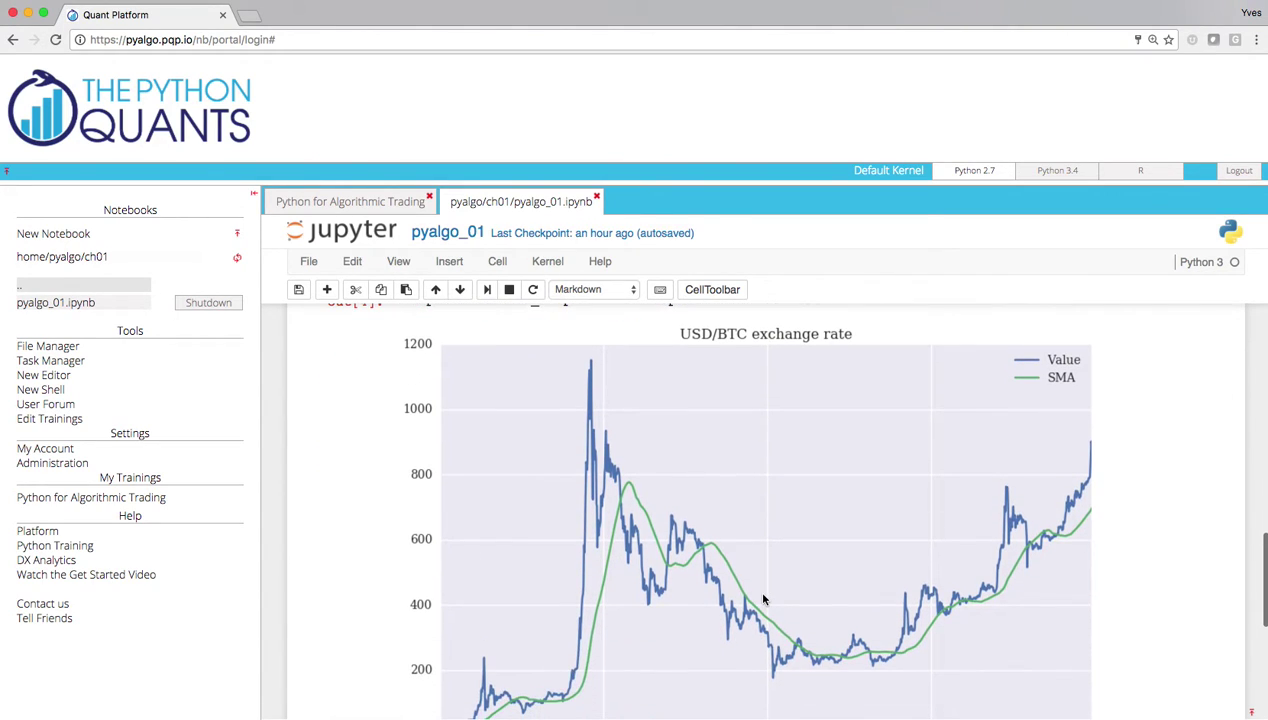
scroll(763, 599, down, 1)
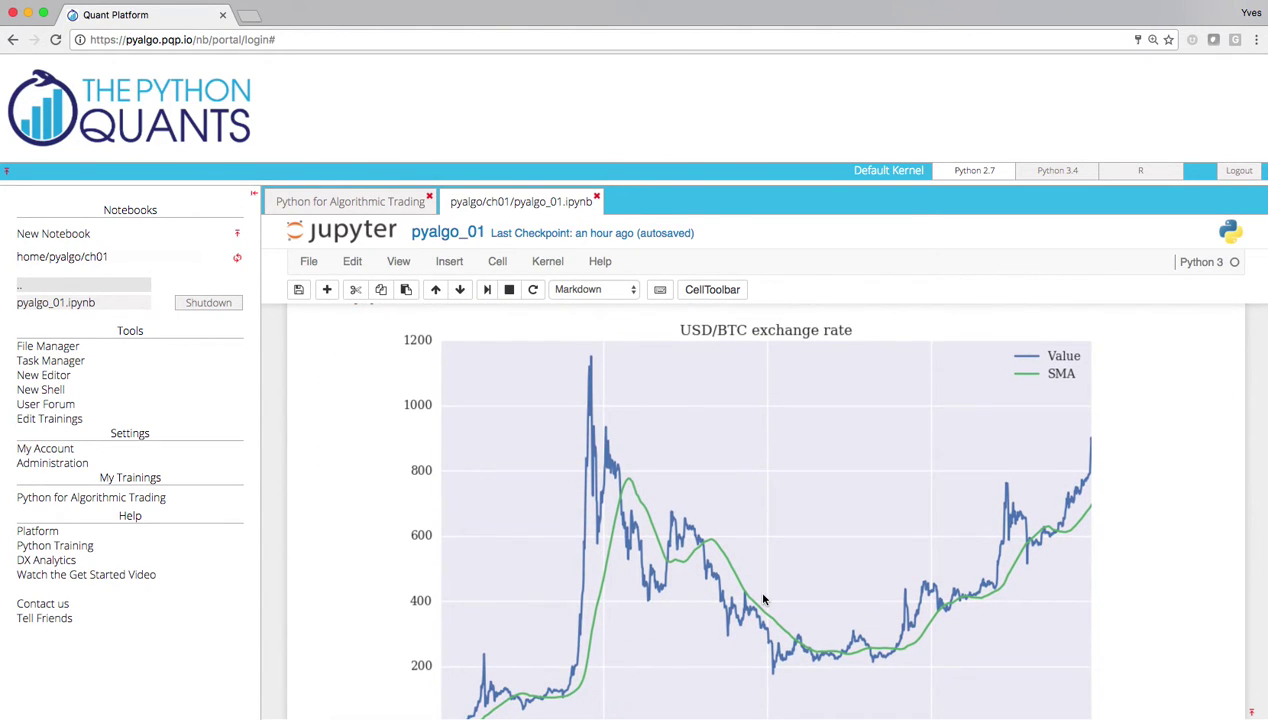
scroll(763, 599, down, 1)
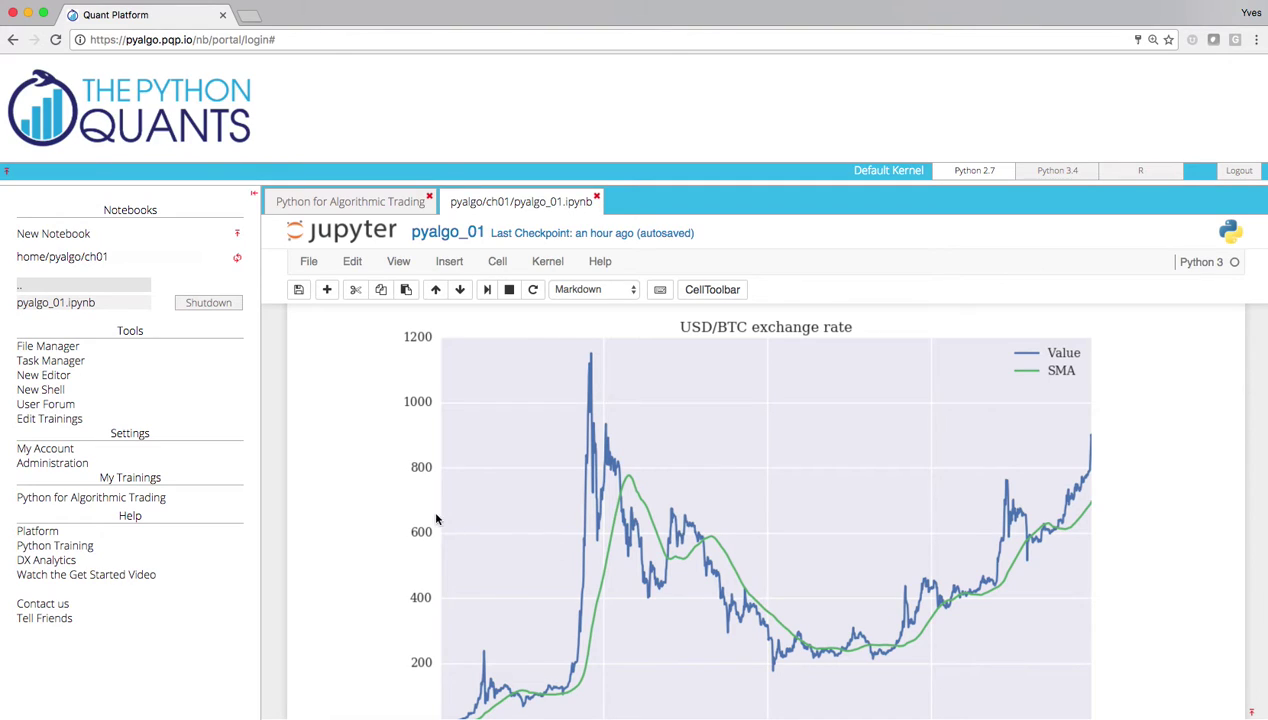
Step: Browse the File Manager to home/pyalgo/ch06 to list the BacktestBase, BacktestLongOnly and BacktestLongShort scripts
click(48, 346)
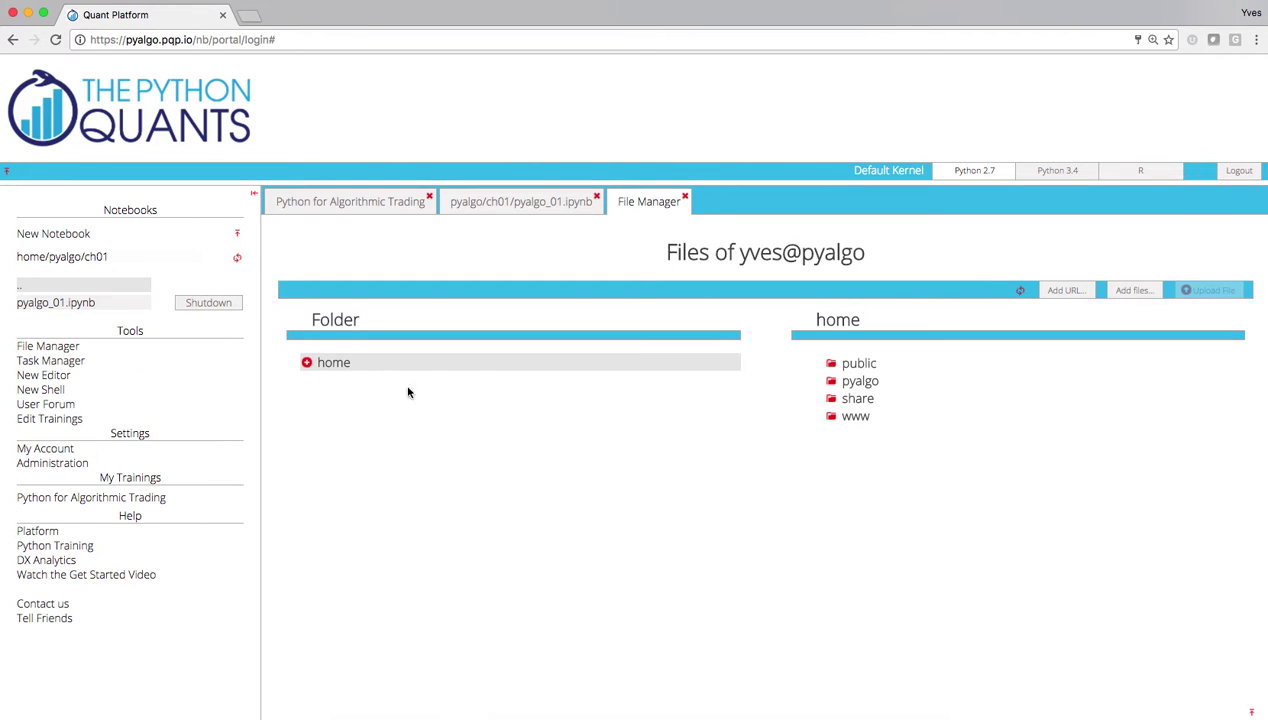
click(860, 388)
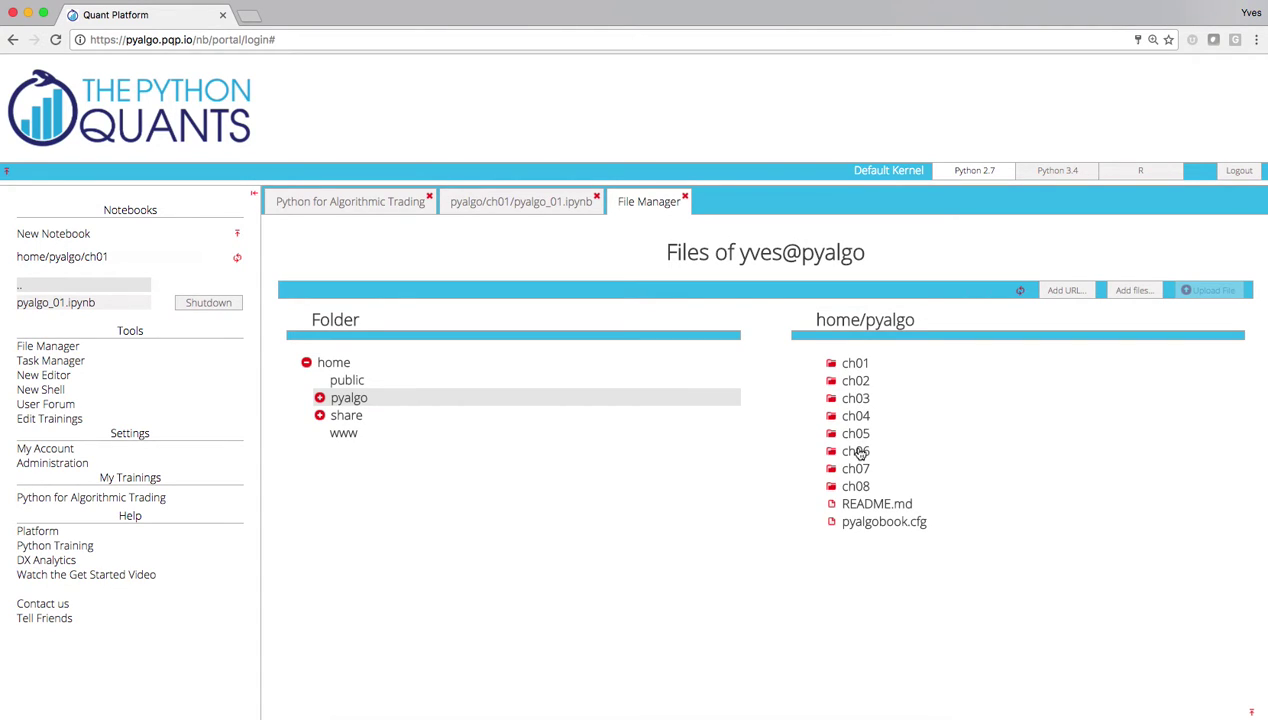
click(856, 451)
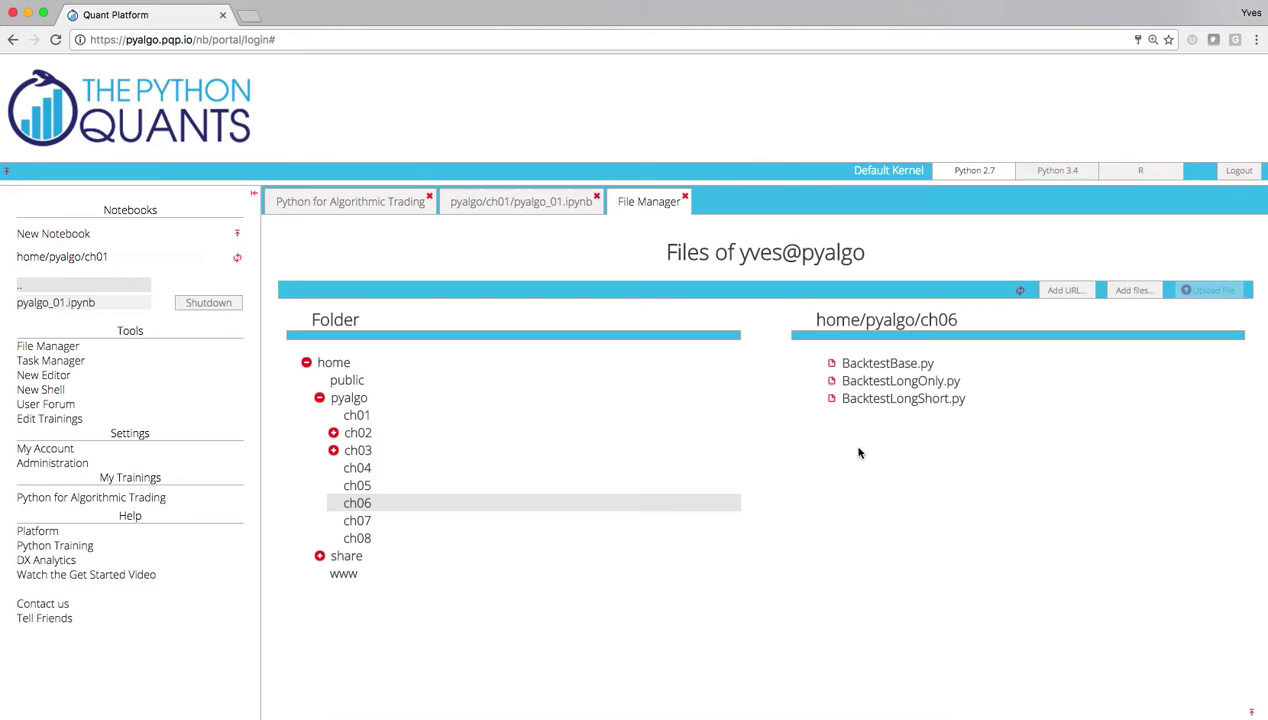
Step: Open BacktestBase.py in the editor and scroll through its data, balance and order methods
click(874, 368)
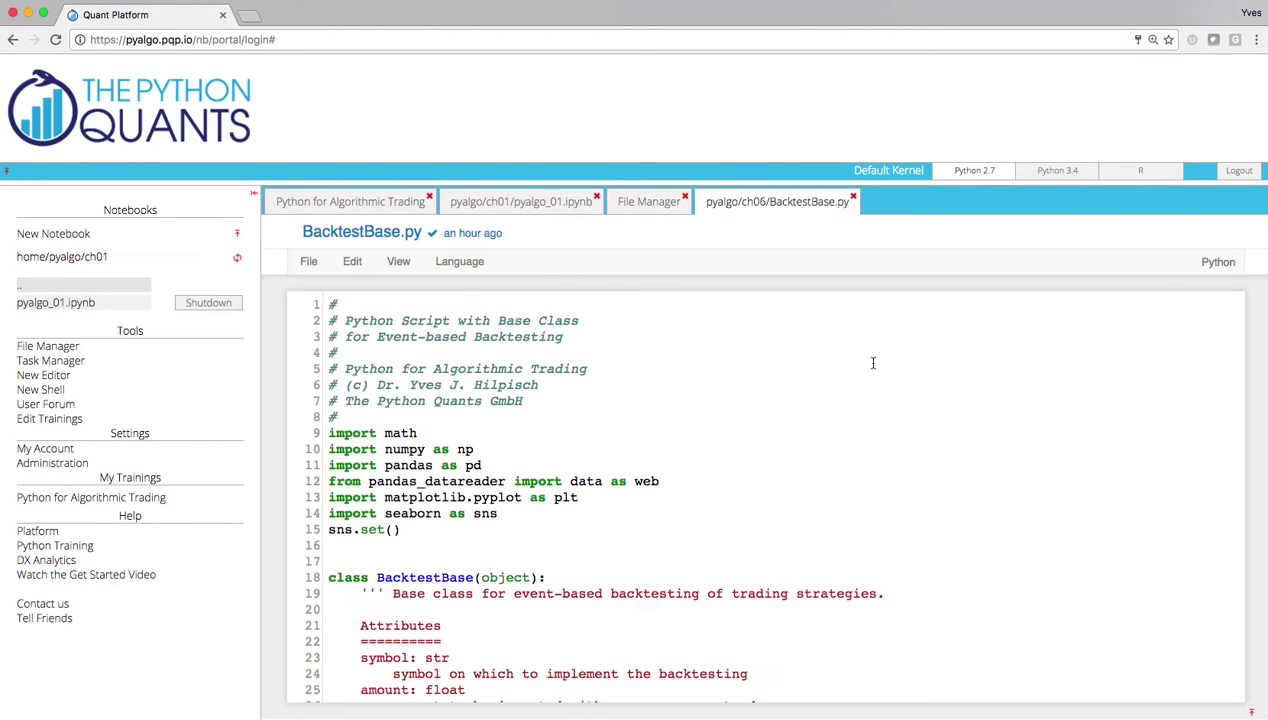
scroll(853, 476, down, 5)
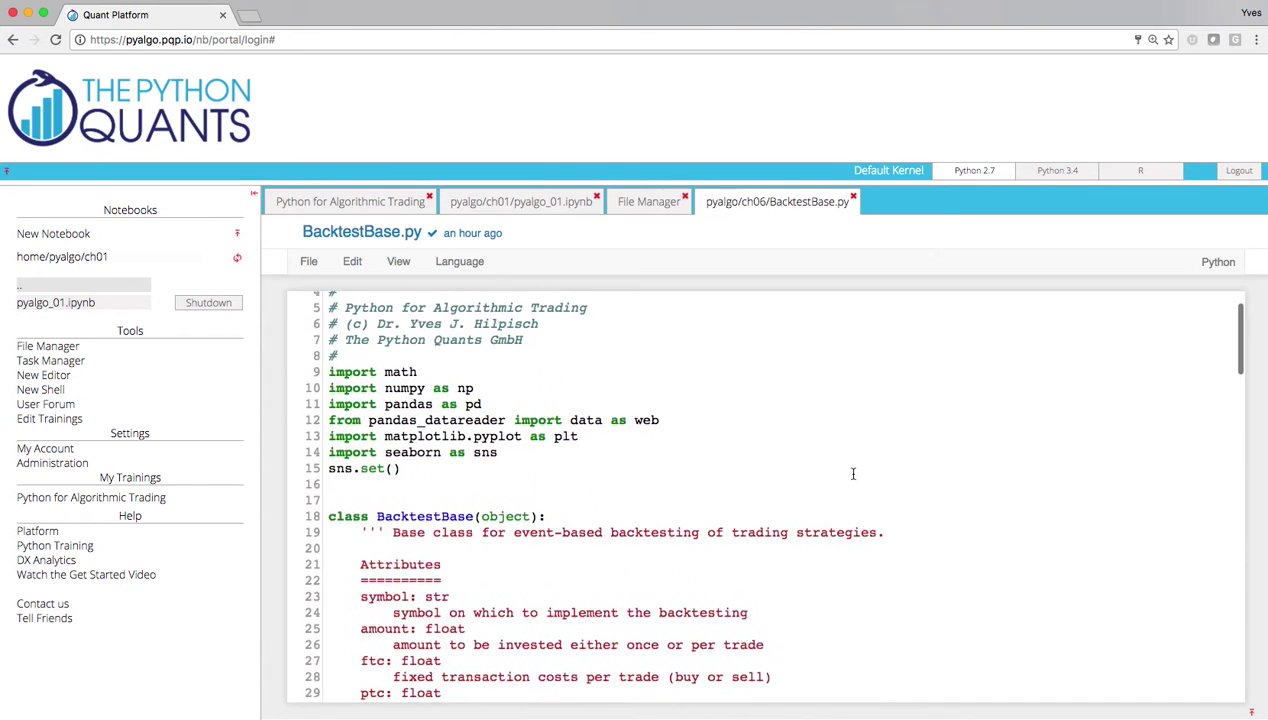
scroll(853, 473, down, 10)
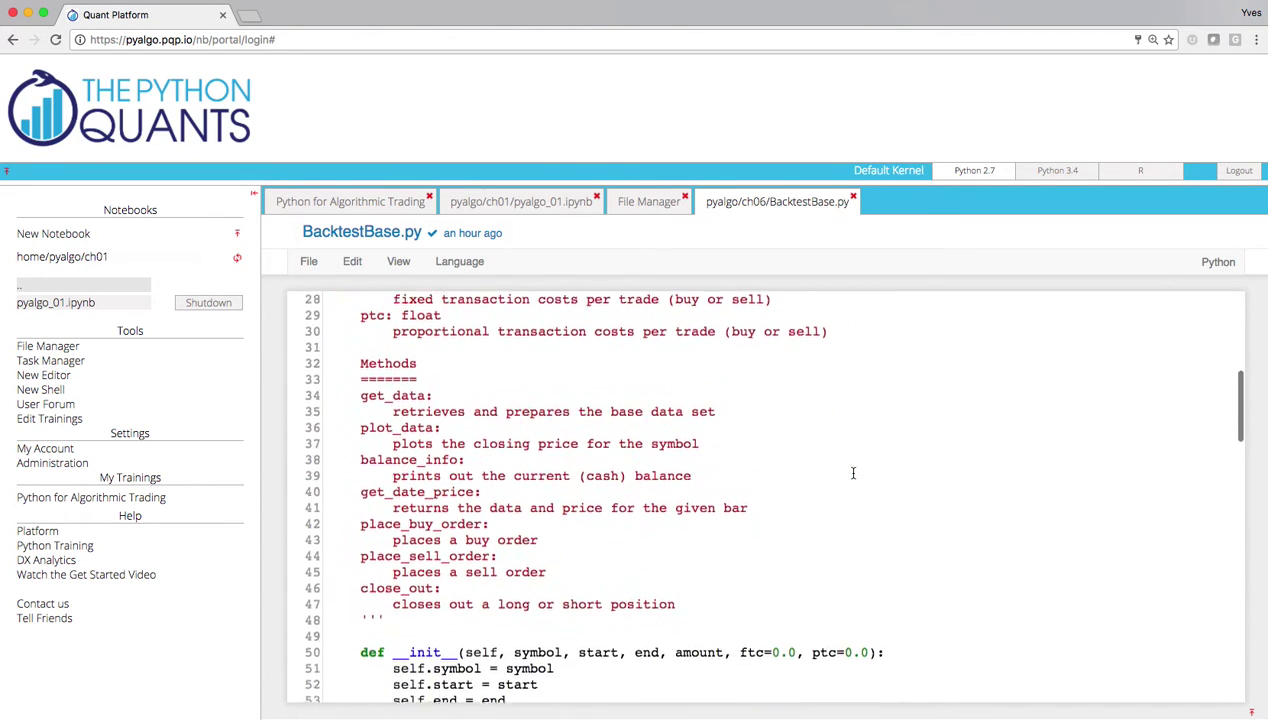
scroll(853, 473, down, 10)
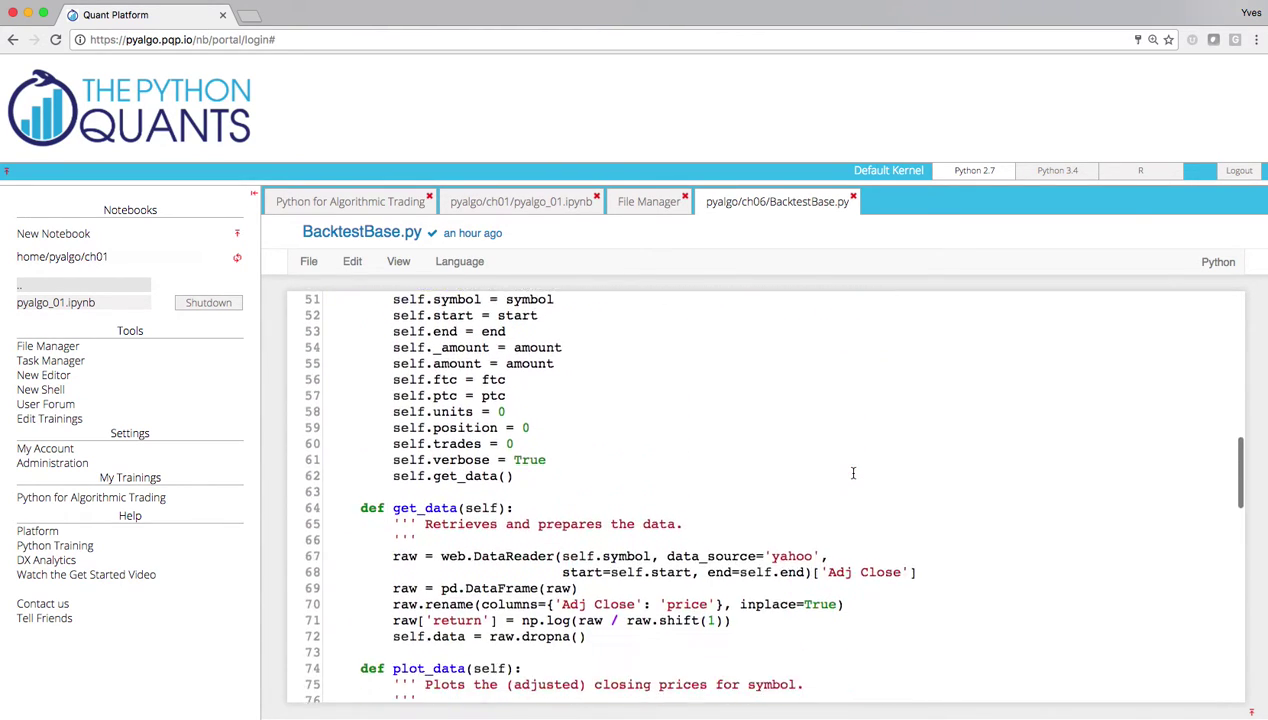
scroll(853, 473, down, 5)
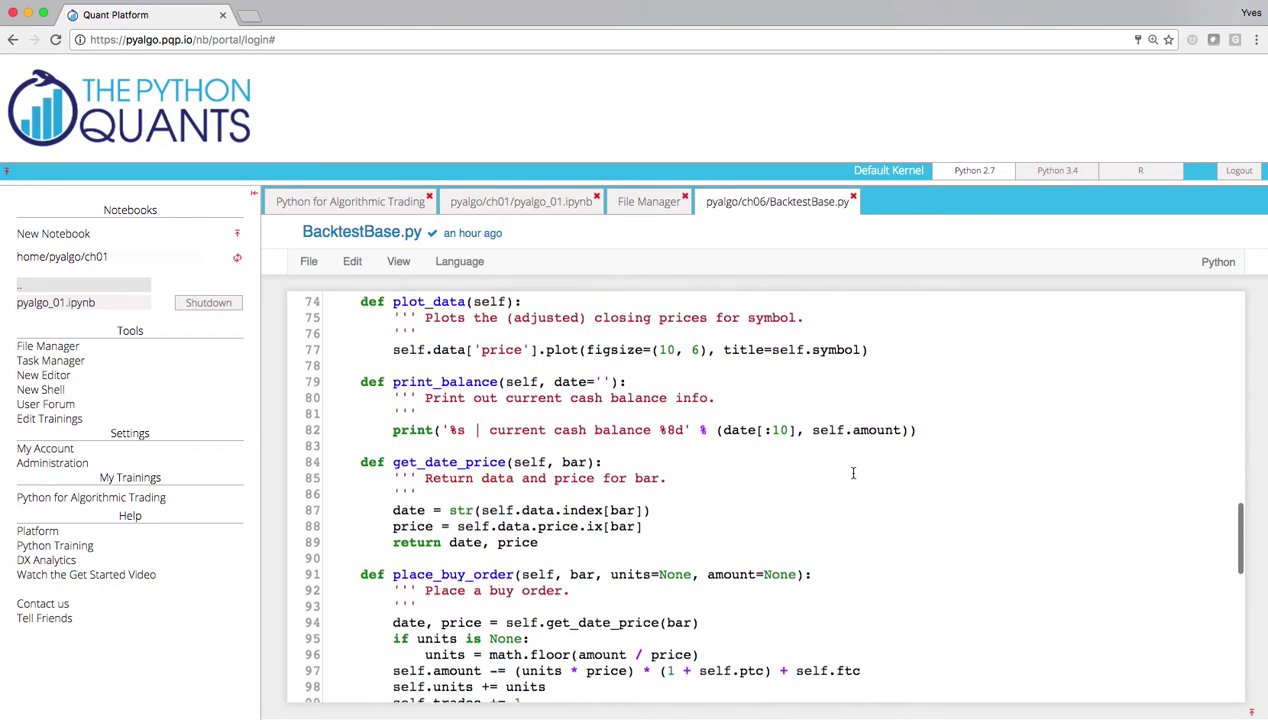
Step: Open a new server shell, launch vim, and quit it with :q
click(37, 390)
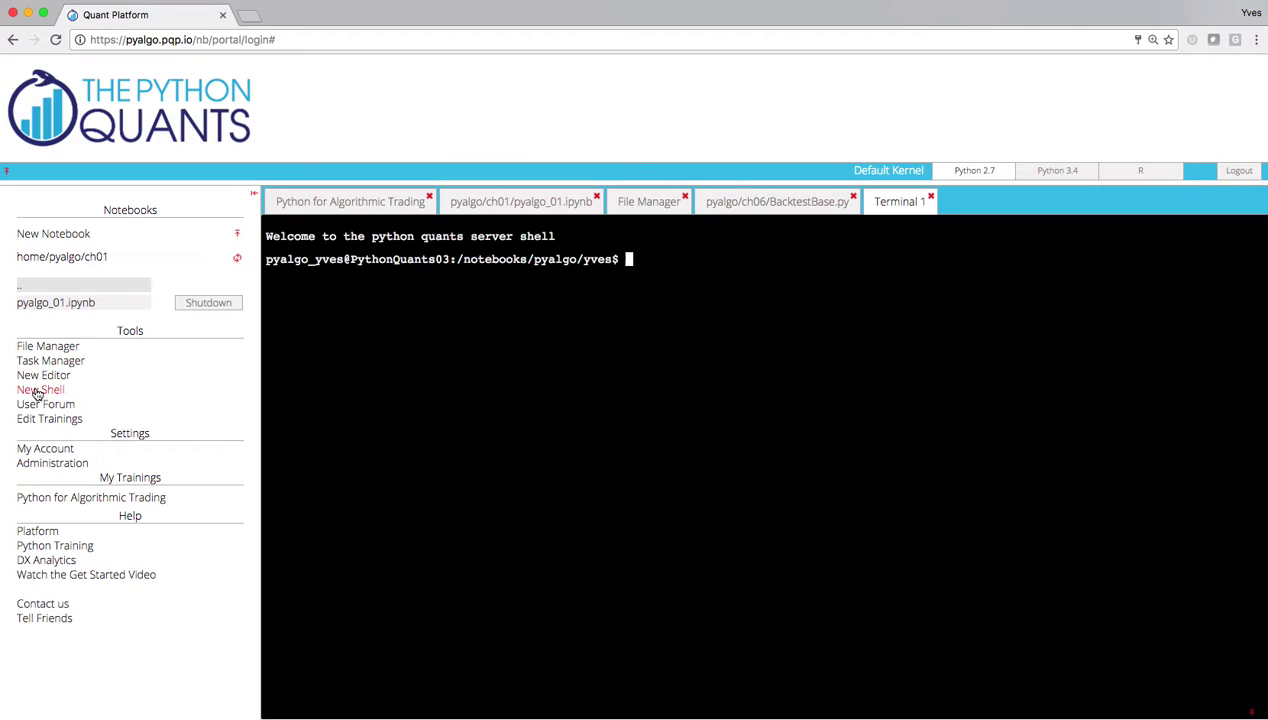
click(464, 392)
text(vim)
key(Return)
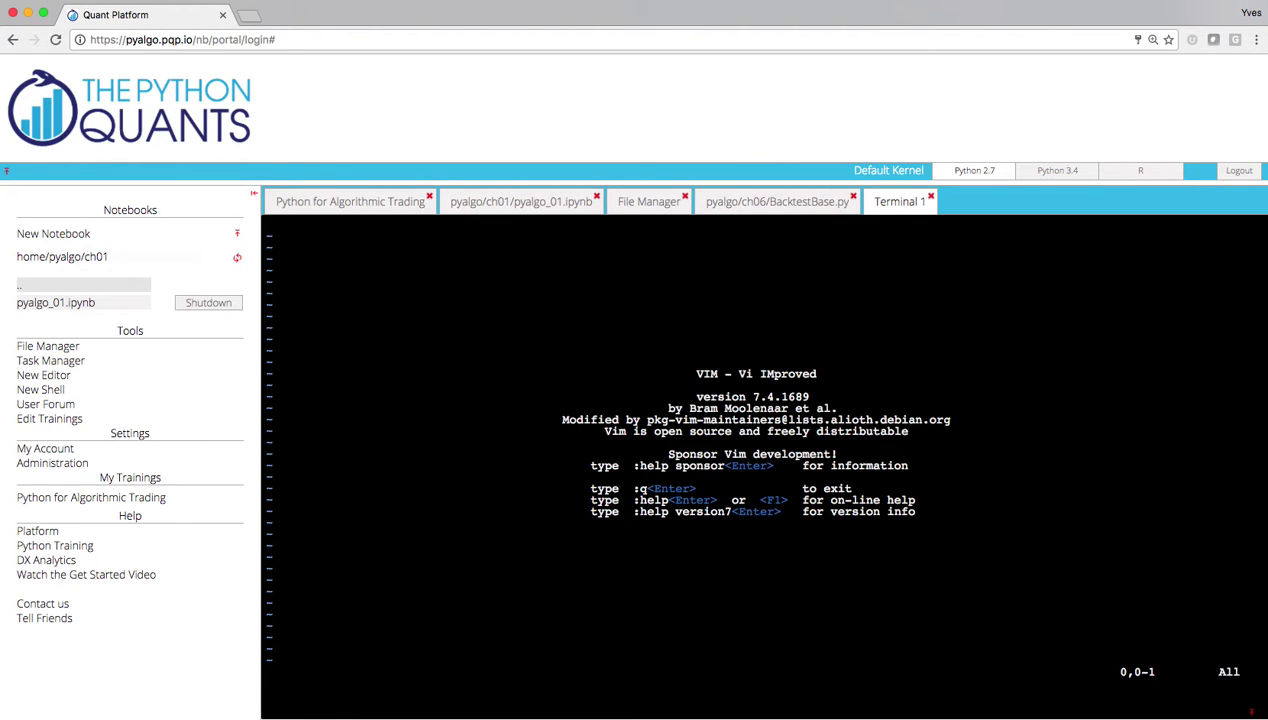
text(:q)
key(Return)
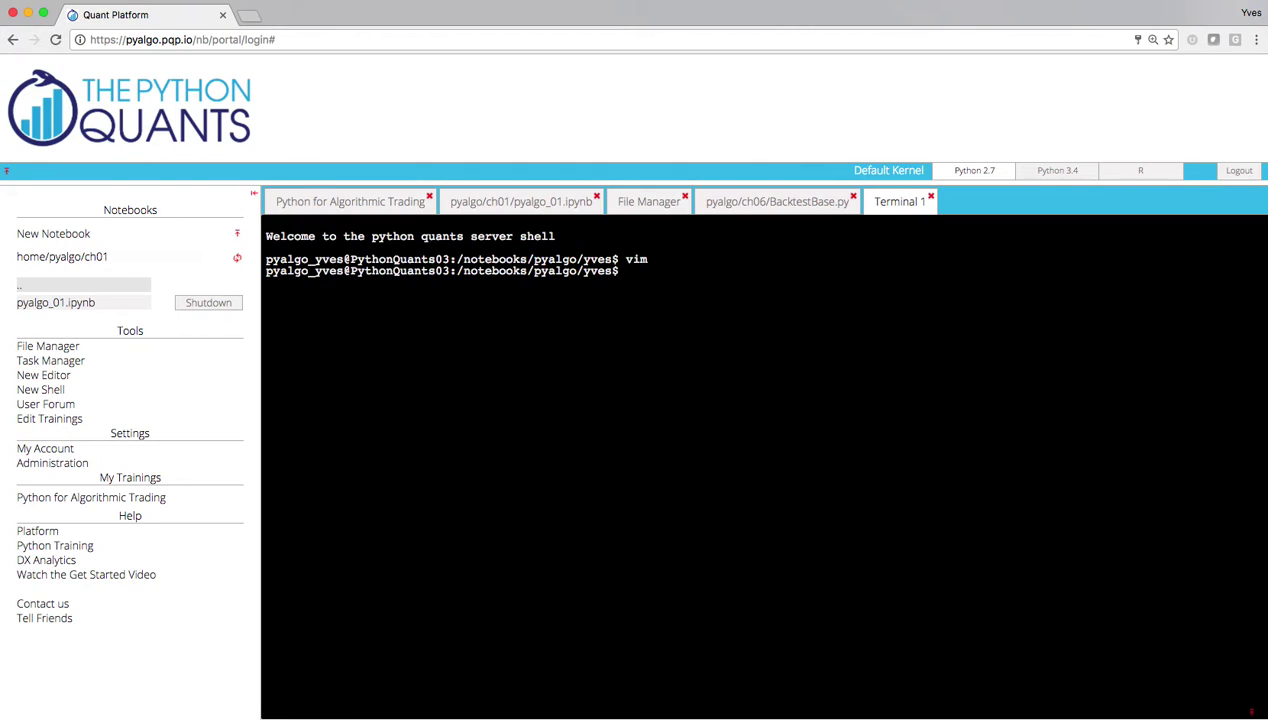
Step: Start an ipython session in the terminal and leave it with exit
text(ipython)
key(Return)
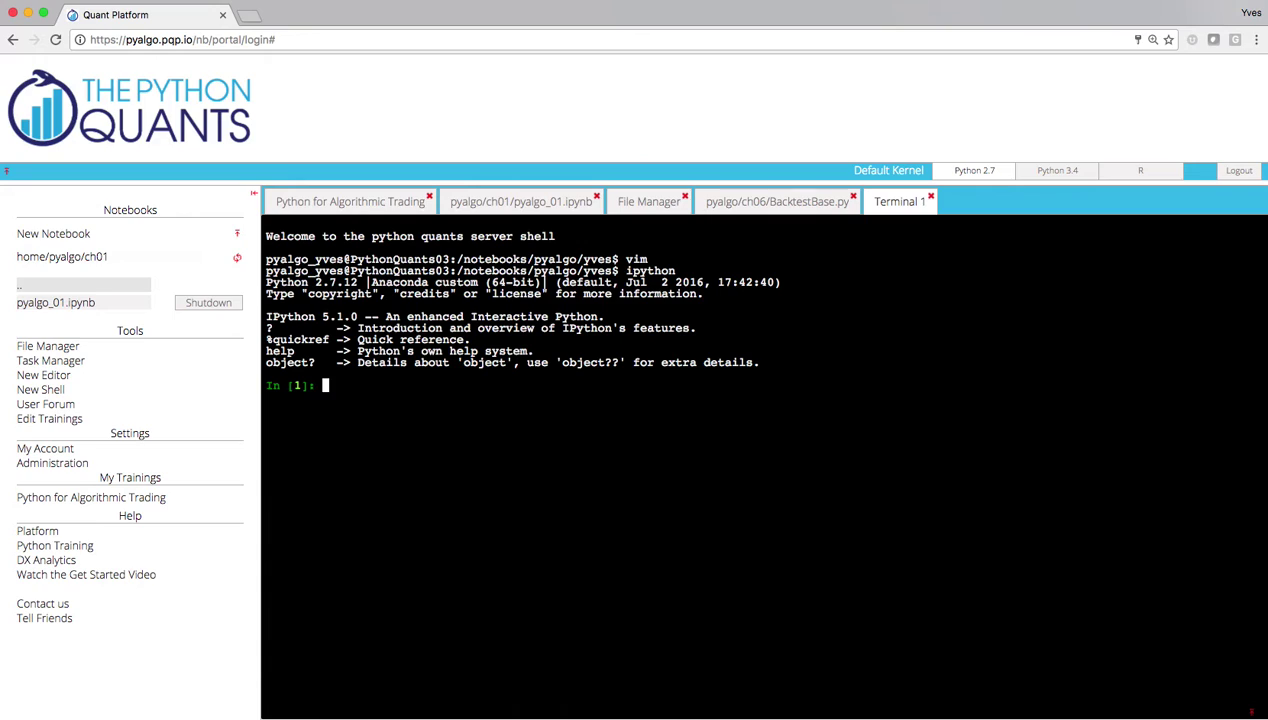
text(exit)
key(Return)
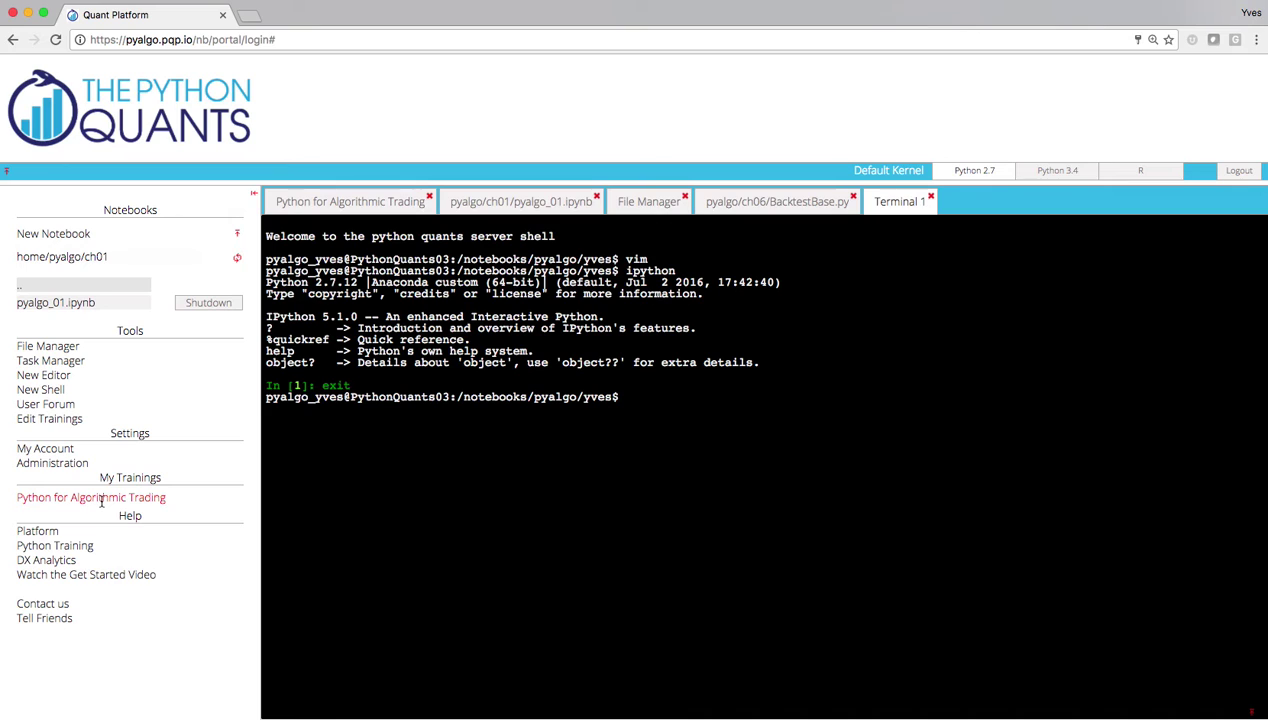
Step: Return to the Python for Algorithmic Trading tab and scroll back to the title and Preface
click(326, 205)
scroll(345, 335, up, 15)
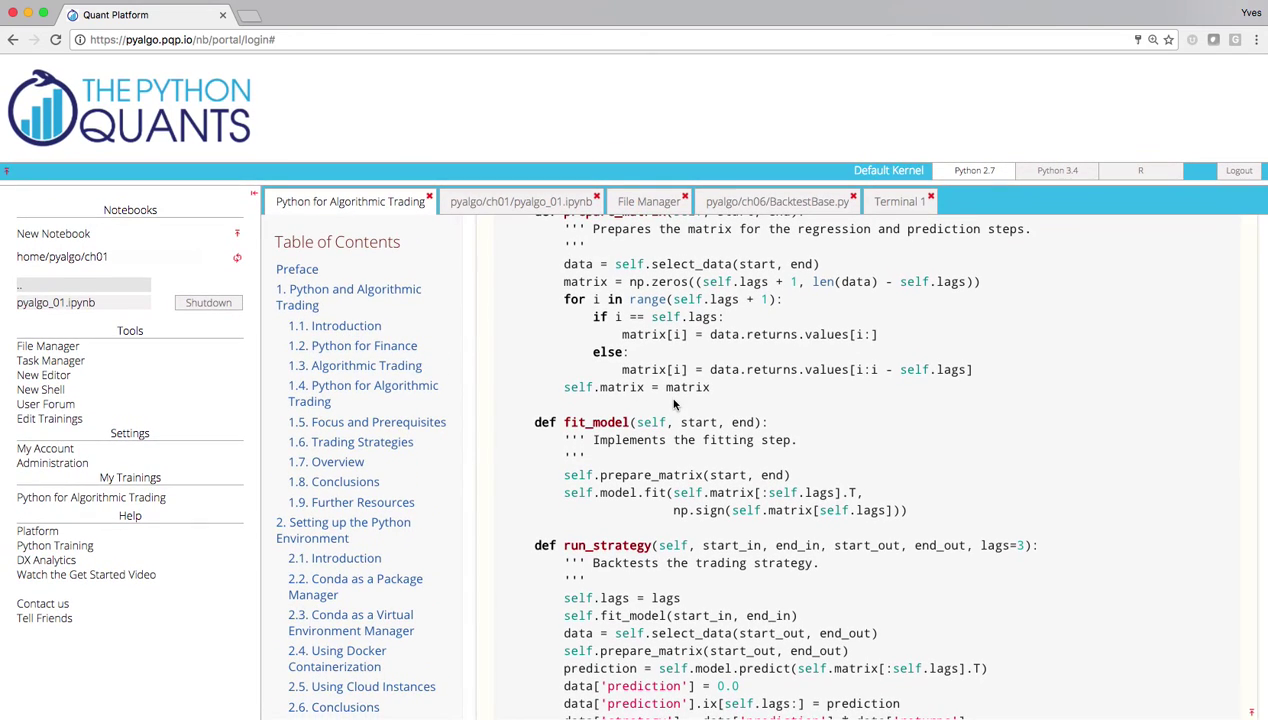
scroll(674, 405, up, 20)
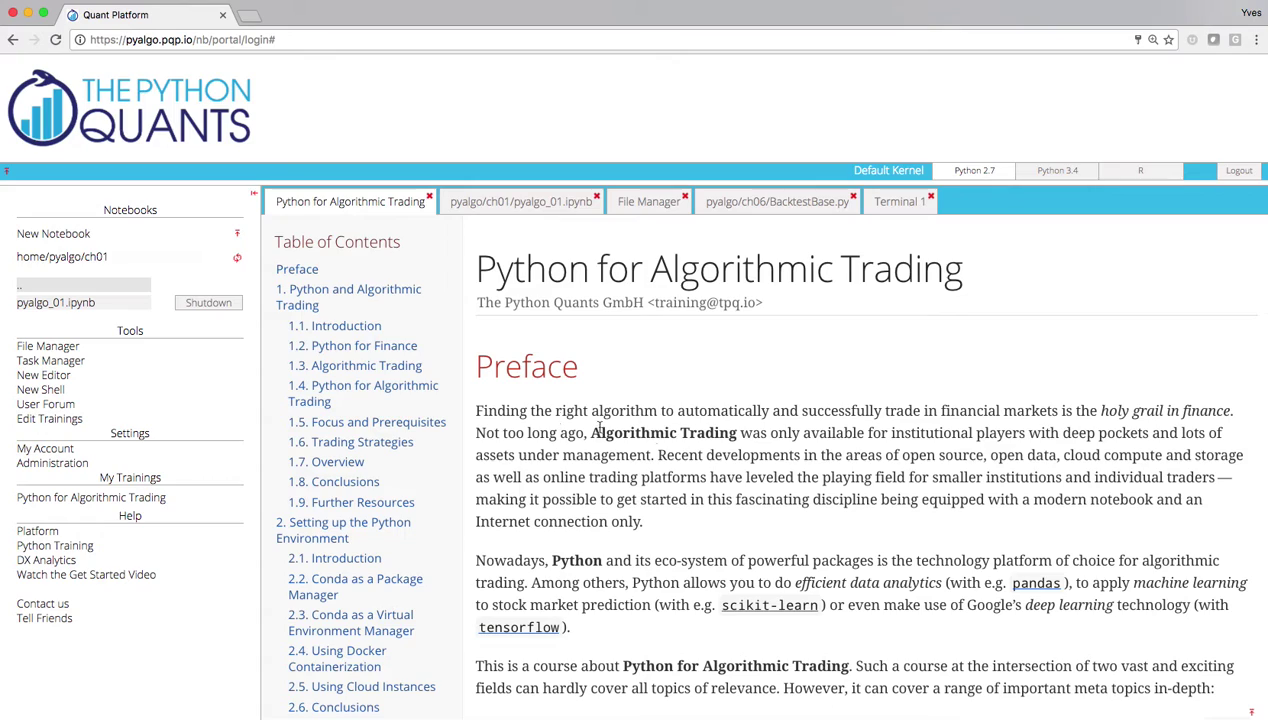
click(17, 291)
click(19, 291)
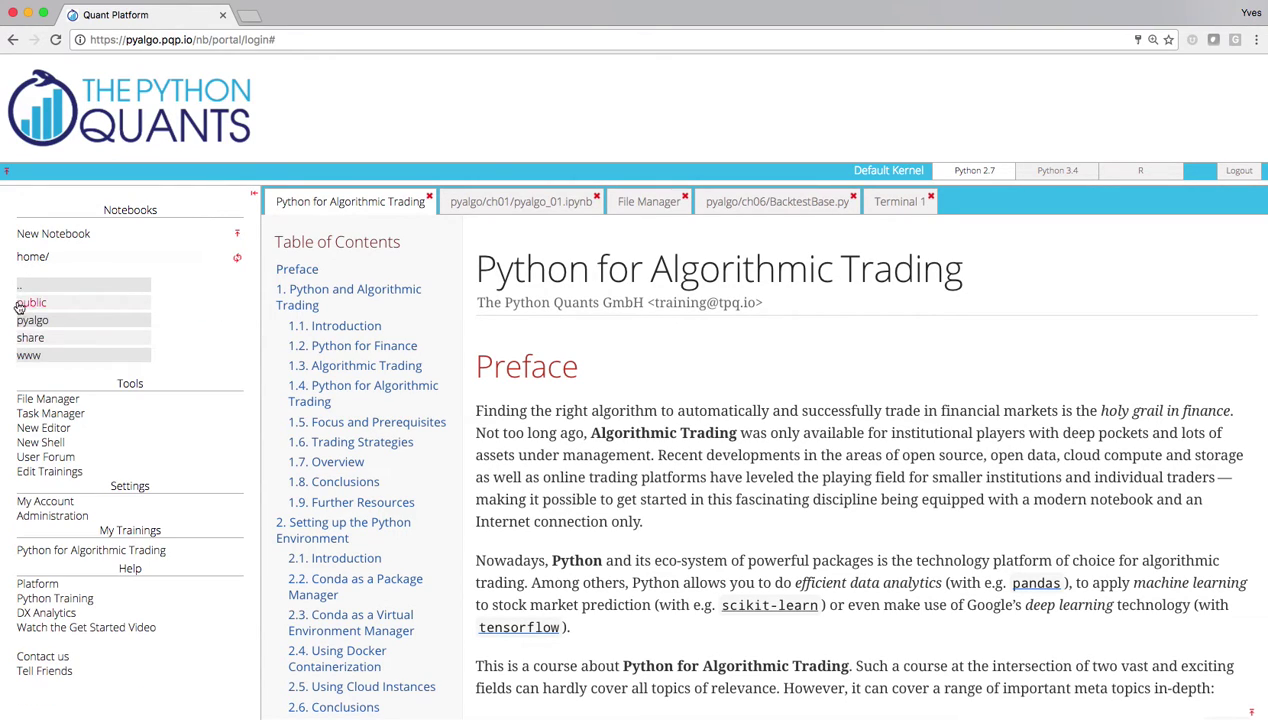